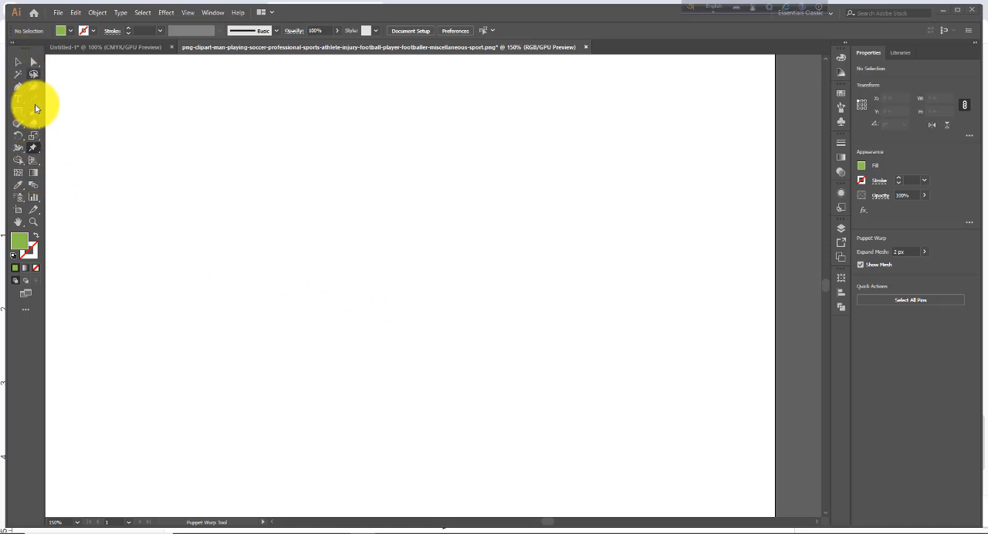
# Step: Select the Puppet Warp Tool and place the soccer player PNG from Downloads on the artboard, about 3.78 by 3.6 in
pyautogui.click(40, 156)
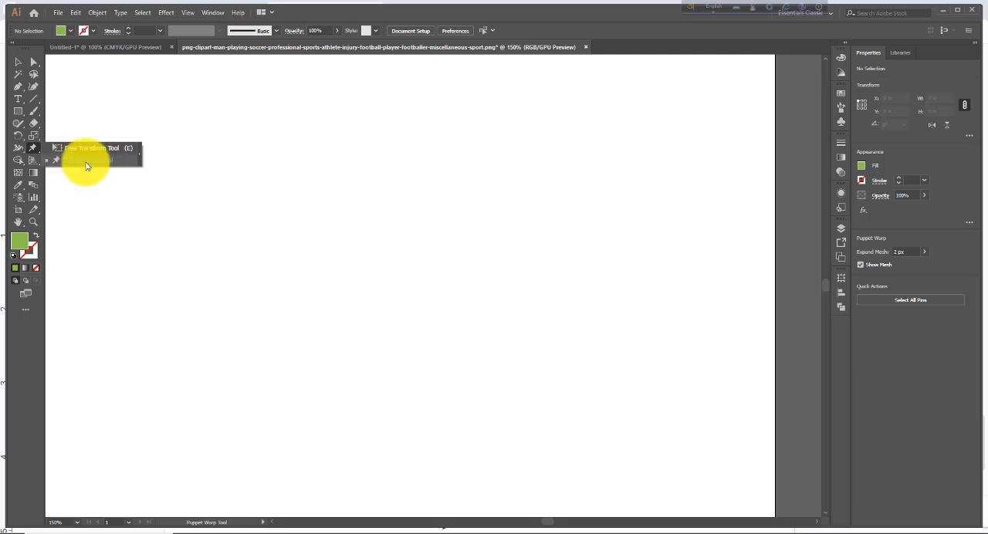
pyautogui.click(85, 166)
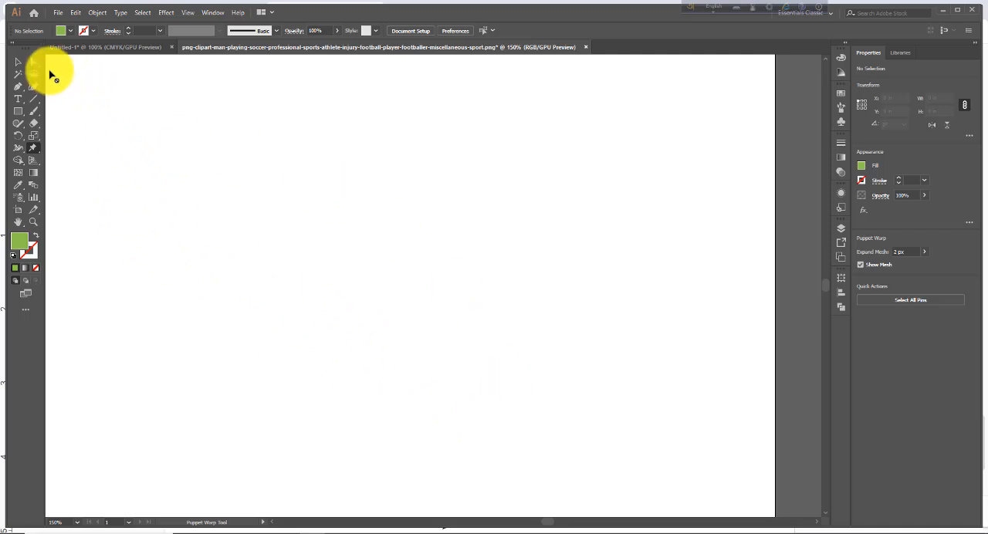
pyautogui.click(57, 16)
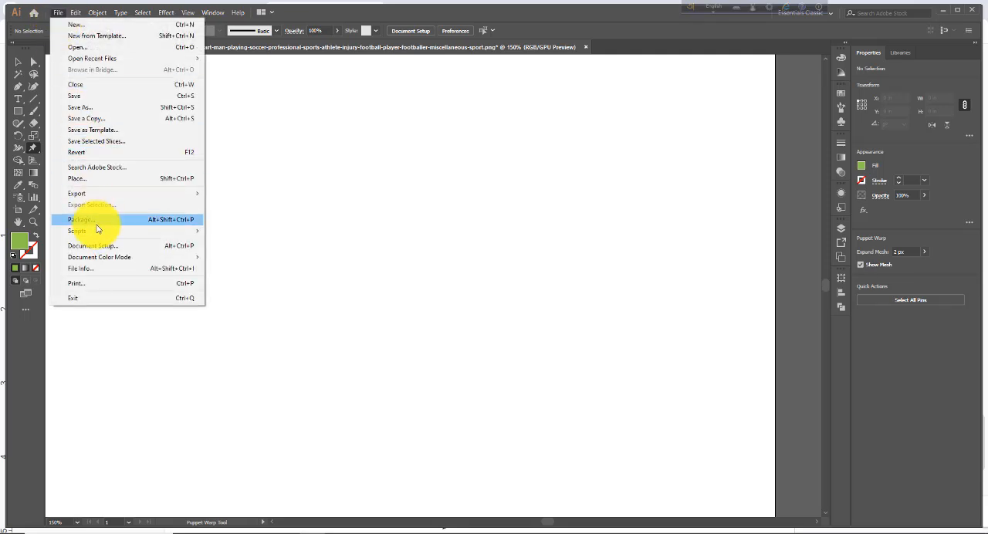
pyautogui.click(86, 184)
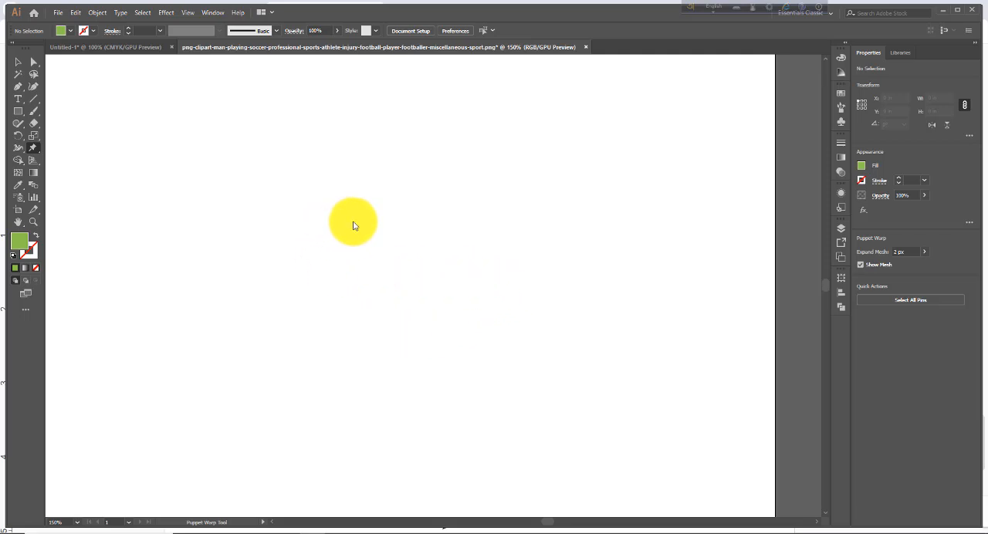
pyautogui.hotkey('shift', 'ctrl', 'p')
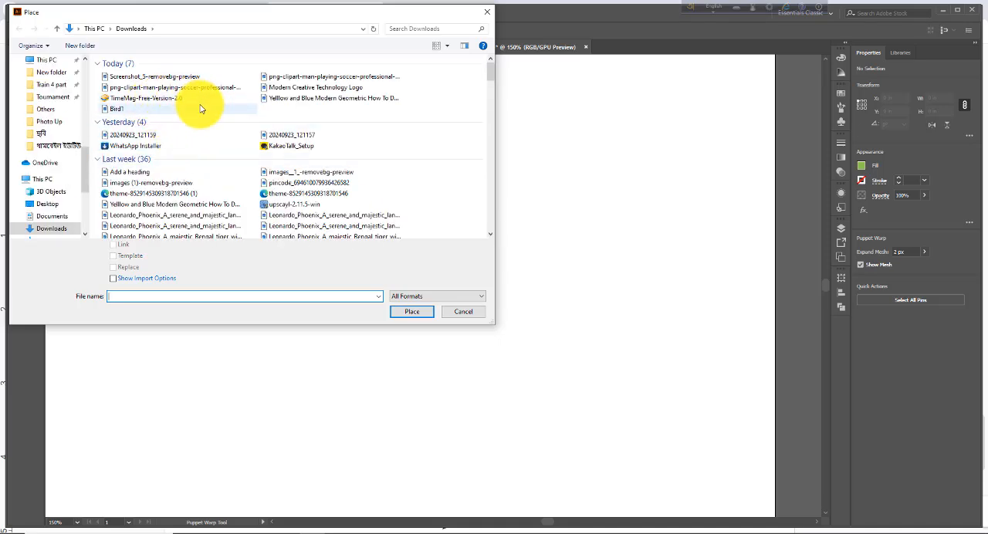
pyautogui.click(293, 80)
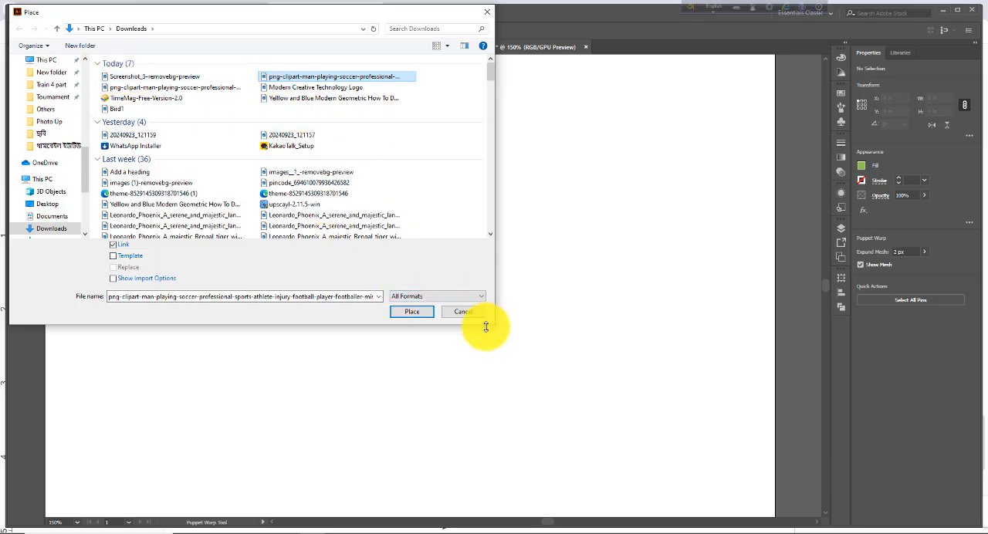
pyautogui.click(414, 316)
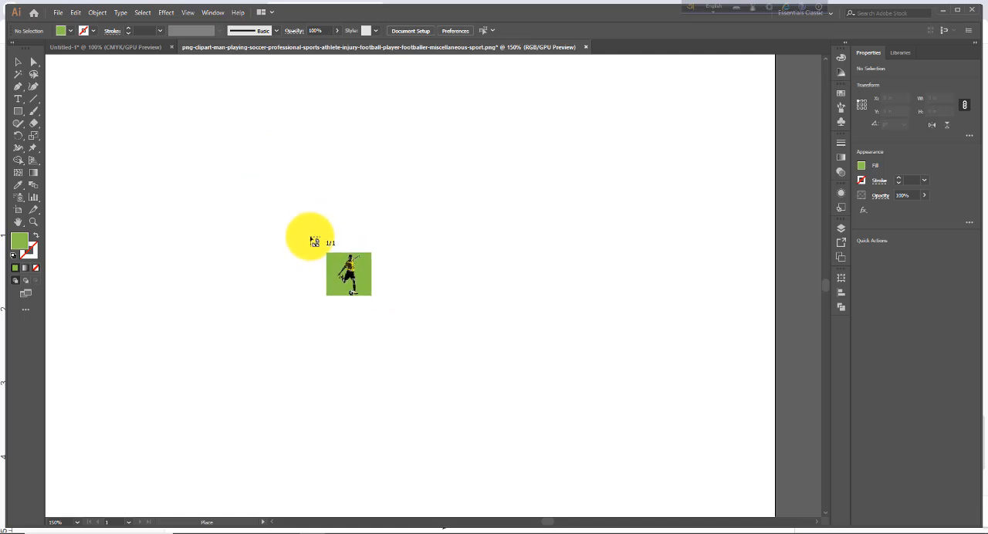
pyautogui.moveTo(258, 173); pyautogui.dragTo(525, 411)
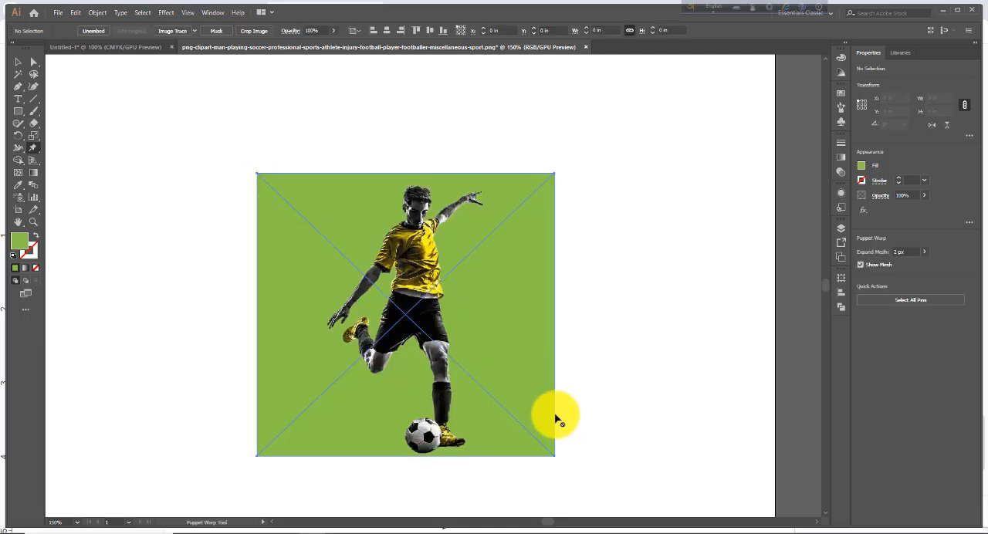
# Step: Try to apply Puppet Warp to the placed linked soccer player image
pyautogui.click(476, 363)
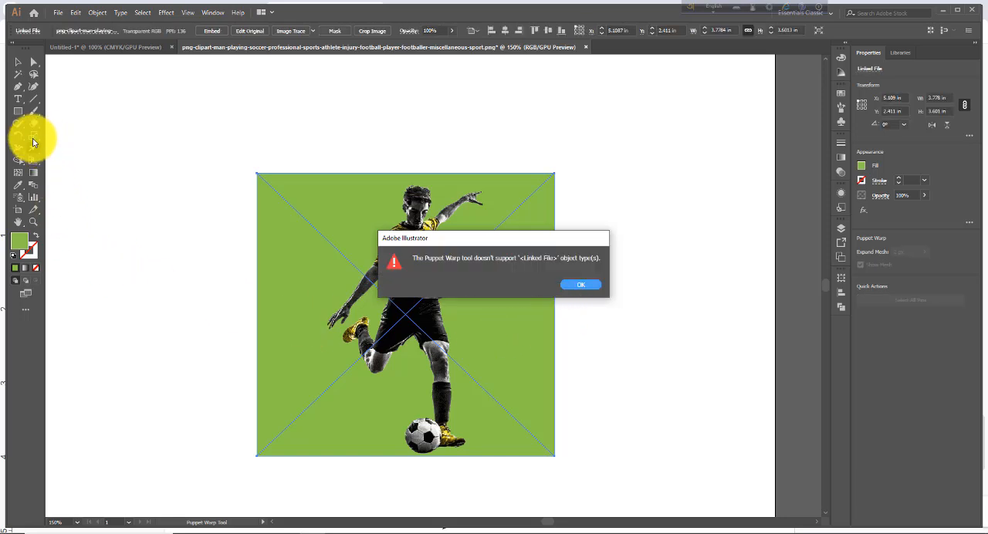
pyautogui.click(589, 285)
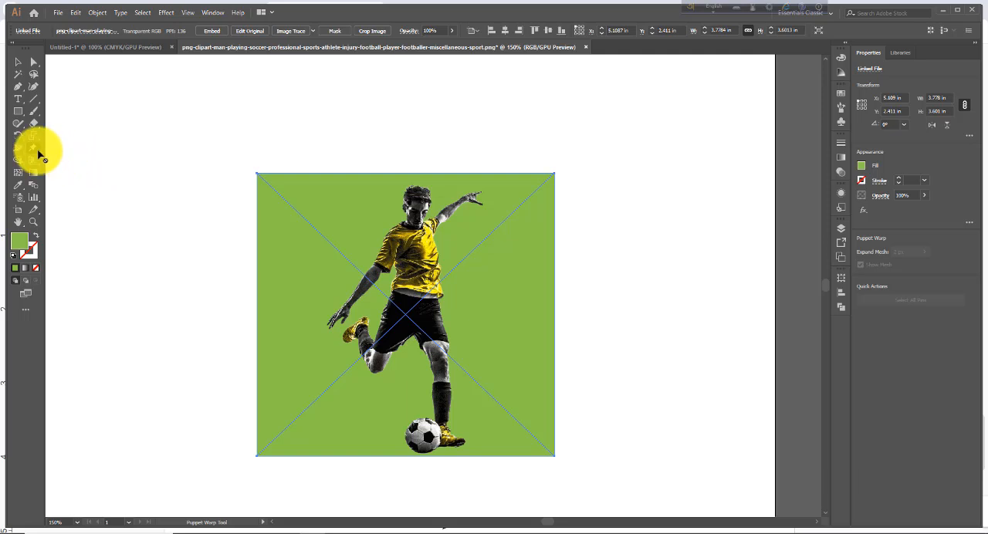
pyautogui.click(371, 242)
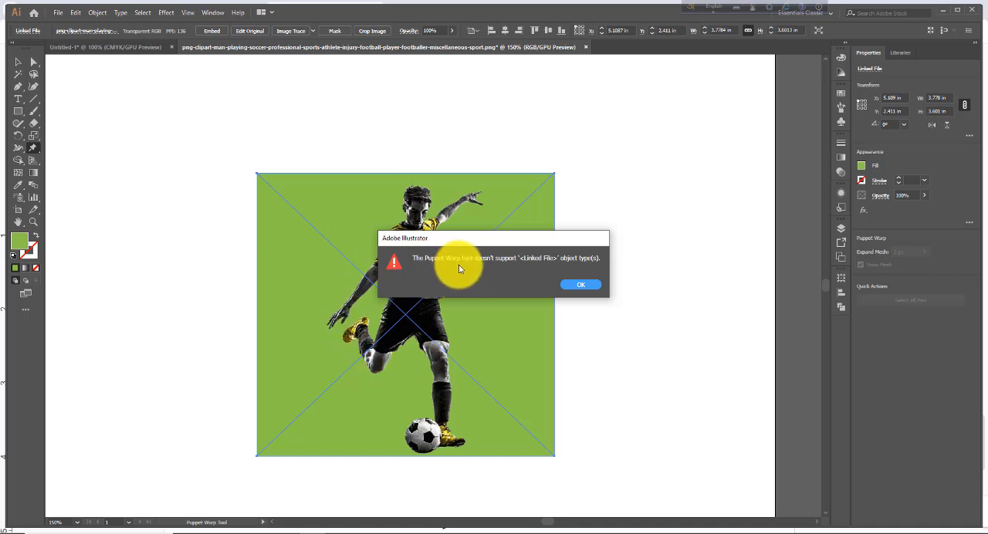
pyautogui.click(584, 289)
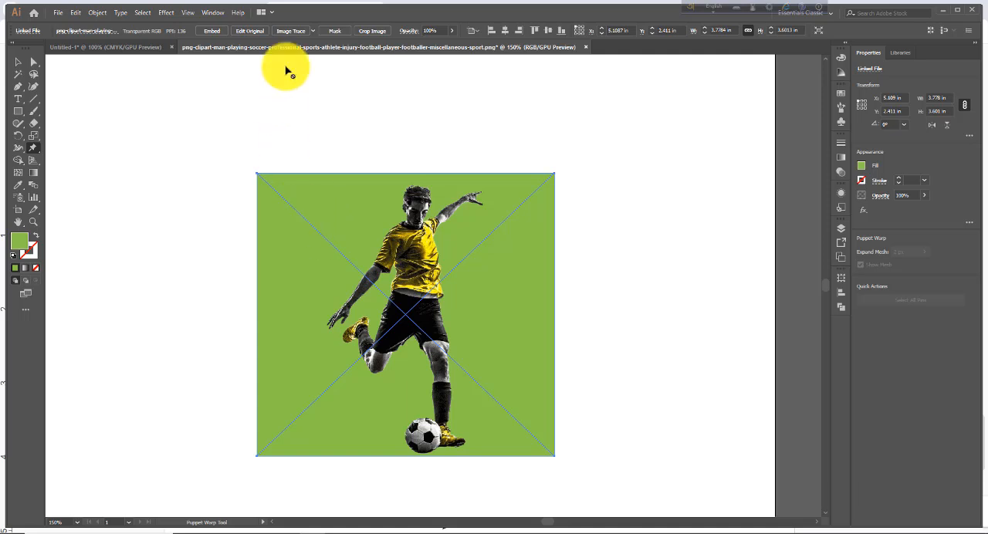
# Step: Image-trace the soccer player with the High Fidelity Photo preset and expand the tracing with Object and Fill enabled
pyautogui.click(313, 33)
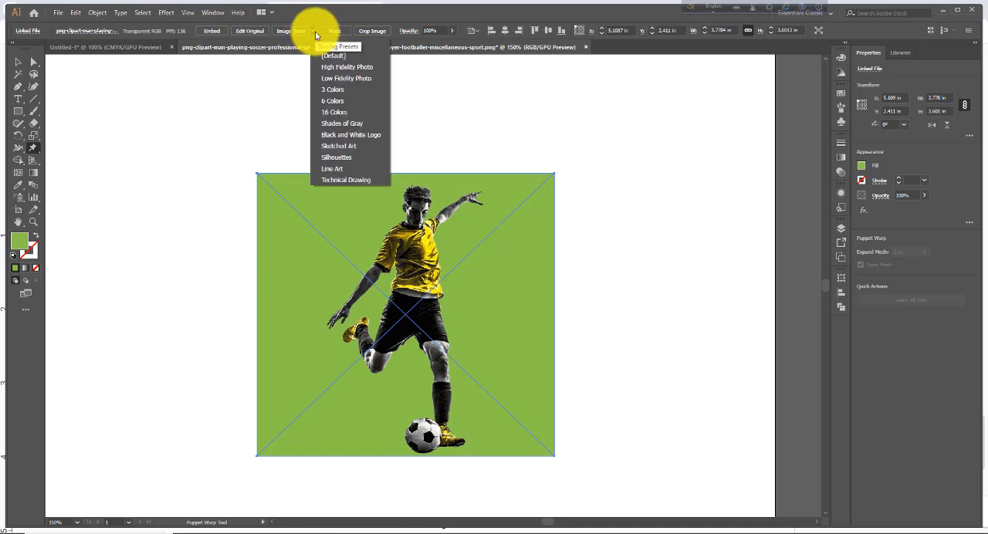
pyautogui.click(351, 73)
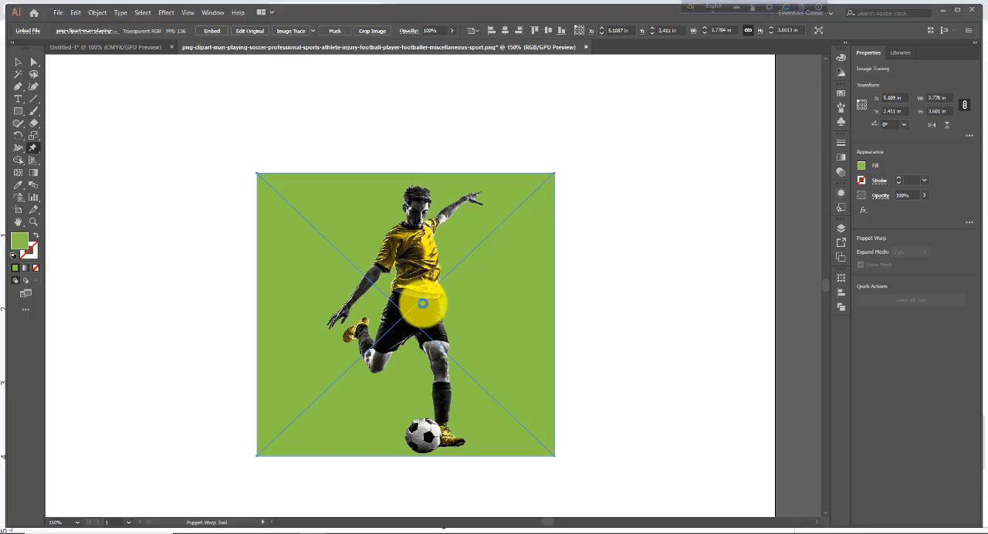
pyautogui.click(97, 12)
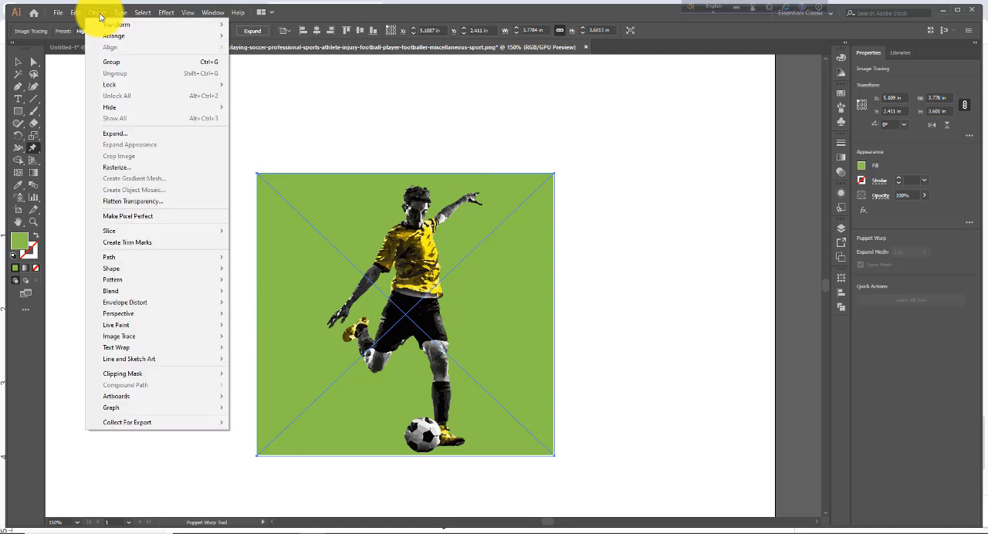
pyautogui.click(115, 137)
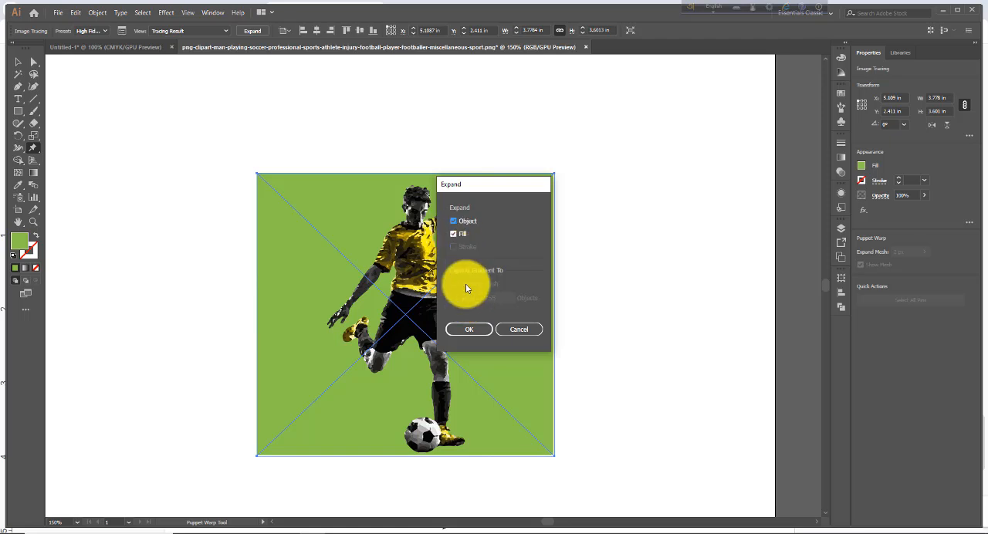
pyautogui.click(471, 330)
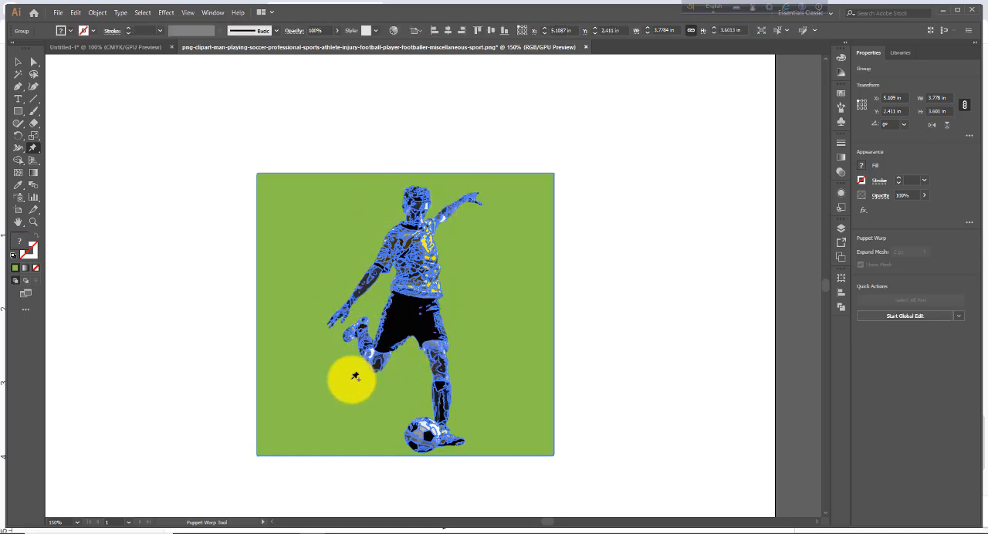
# Step: Ungroup the expanded tracing and delete the green background shape behind the player
pyautogui.click(98, 14)
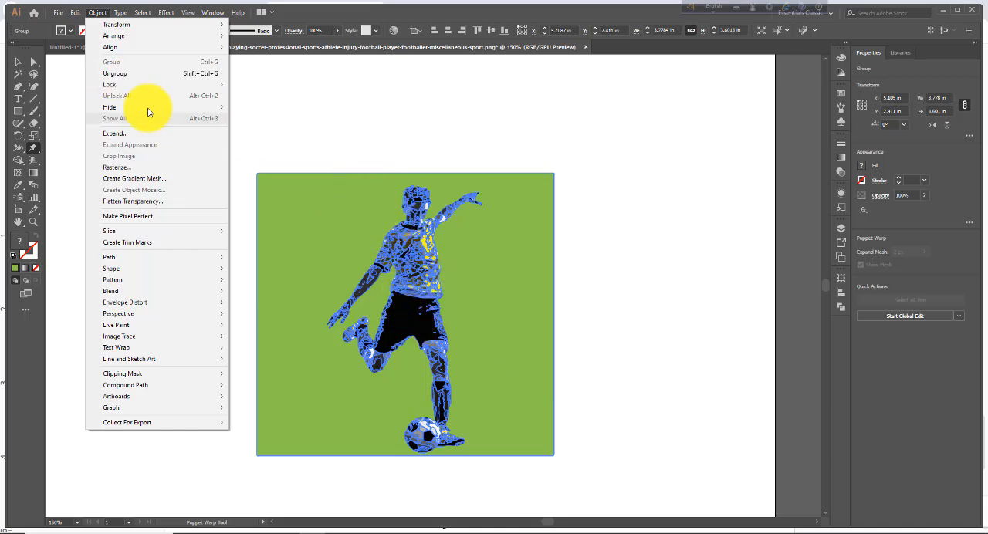
pyautogui.click(128, 74)
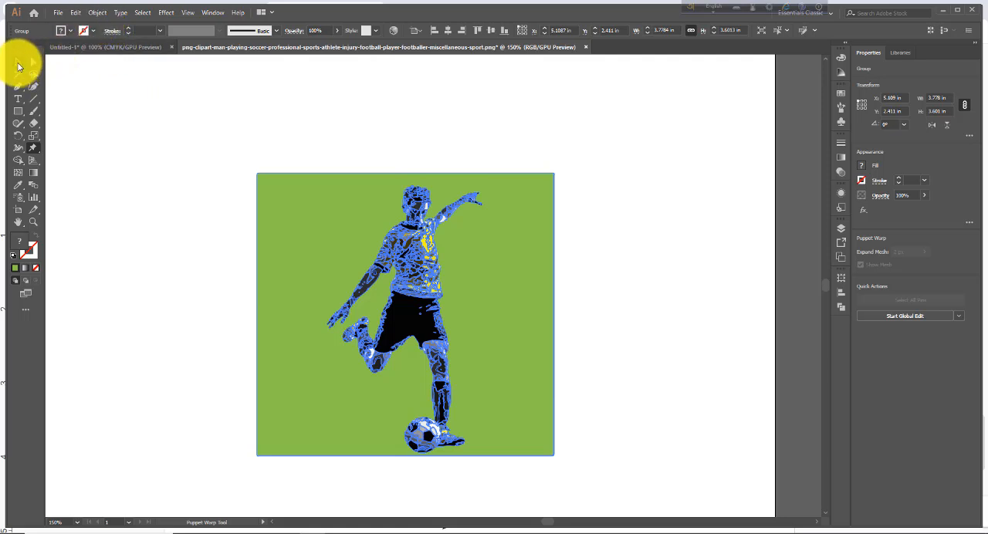
pyautogui.click(17, 63)
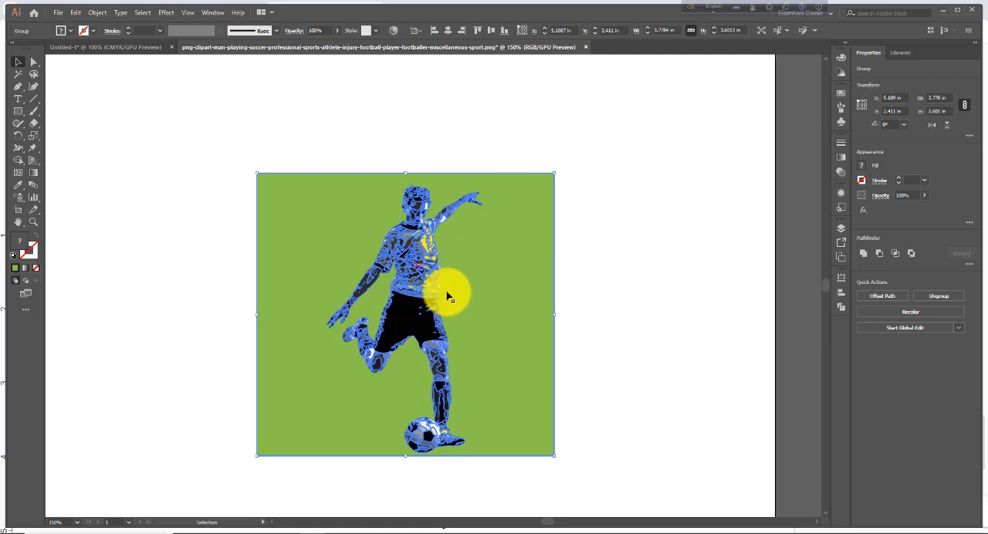
pyautogui.click(96, 13)
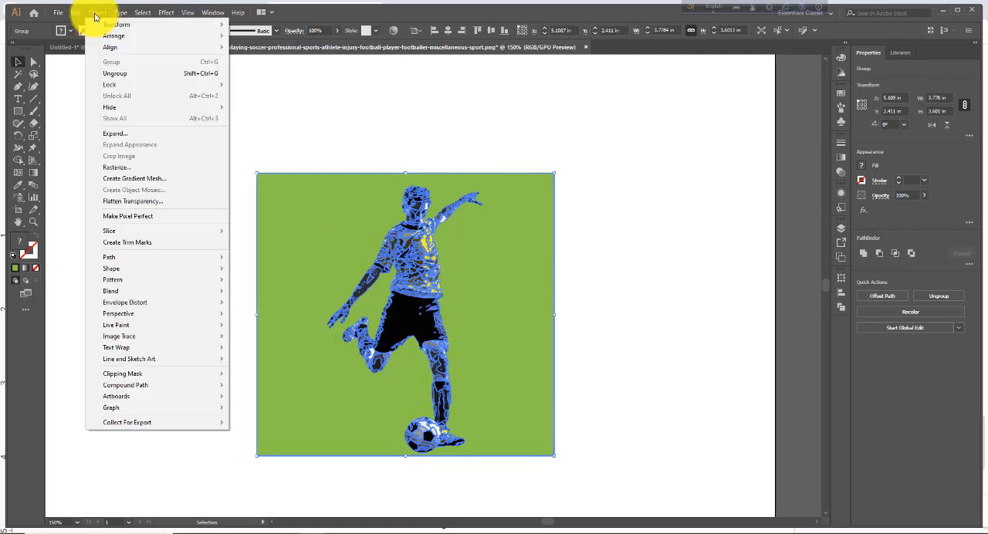
pyautogui.click(122, 74)
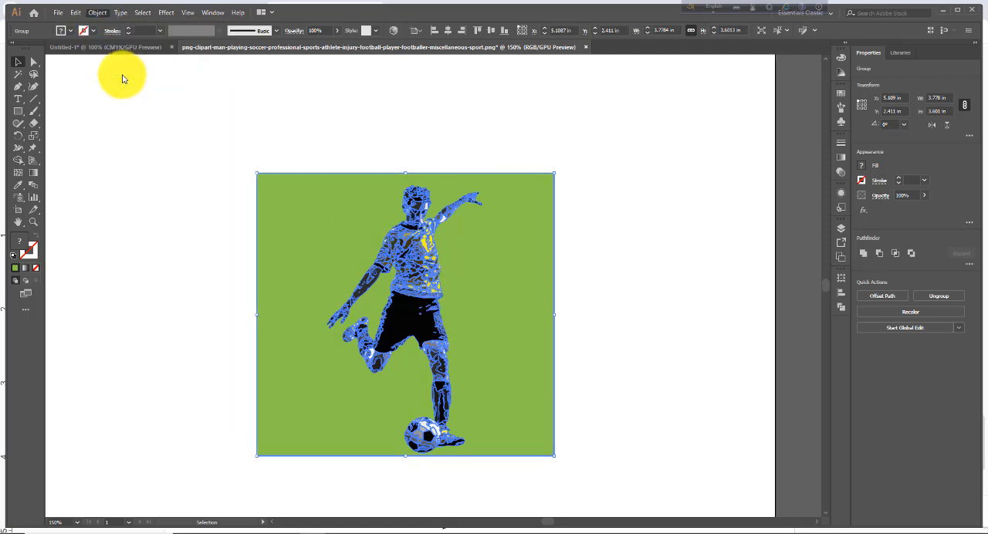
pyautogui.click(204, 182)
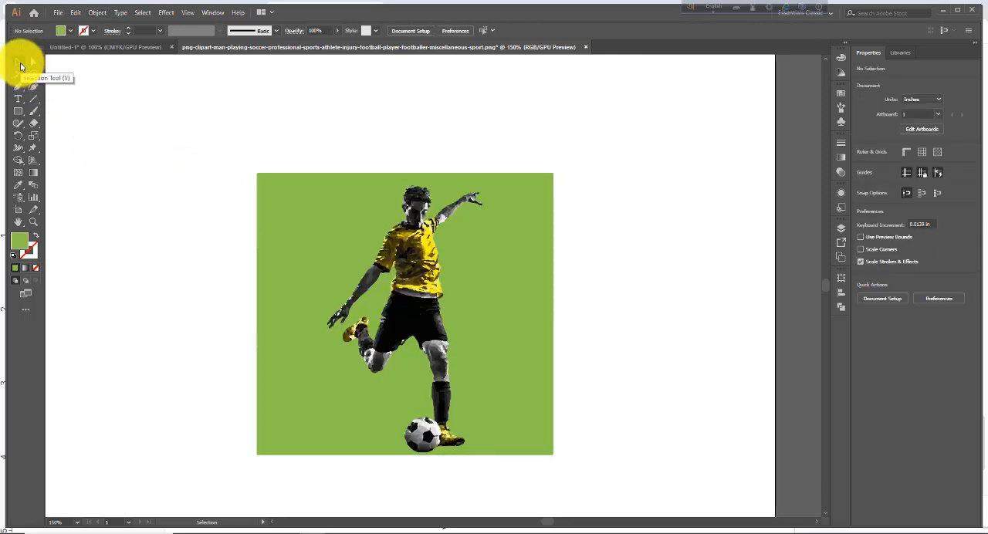
pyautogui.click(267, 201)
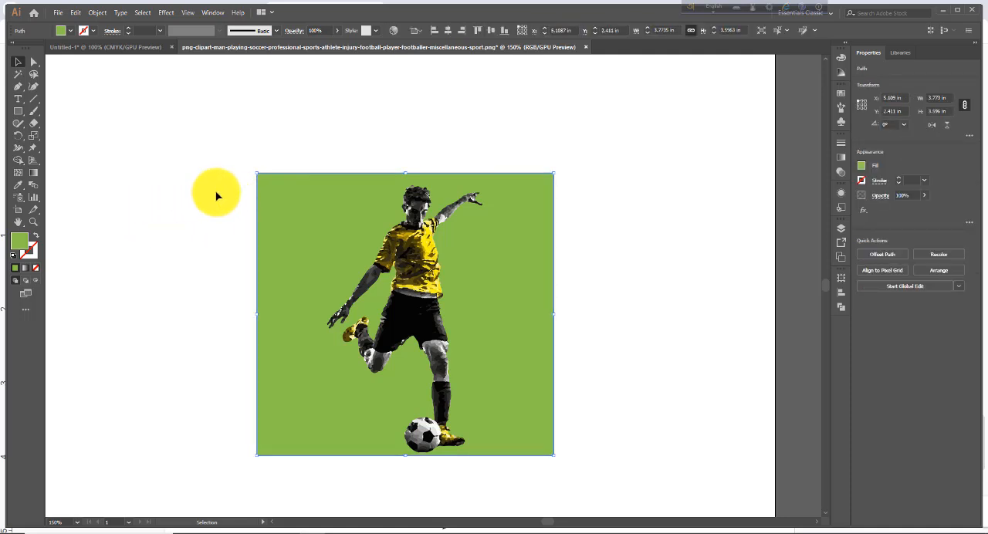
pyautogui.press('Delete')
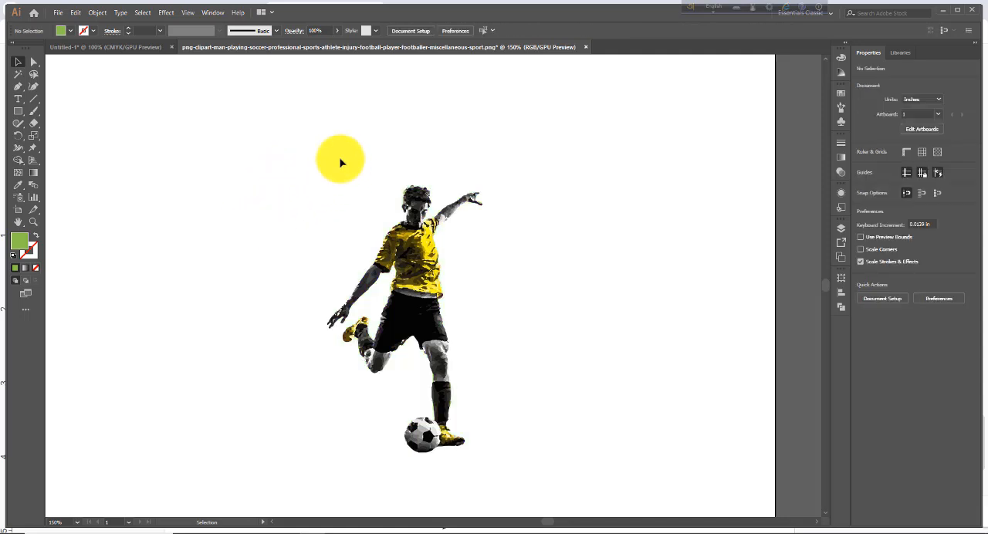
# Step: Select all the remaining traced paths of the player and apply the Puppet Warp Tool to them
pyautogui.moveTo(544, 459); pyautogui.dragTo(549, 484)
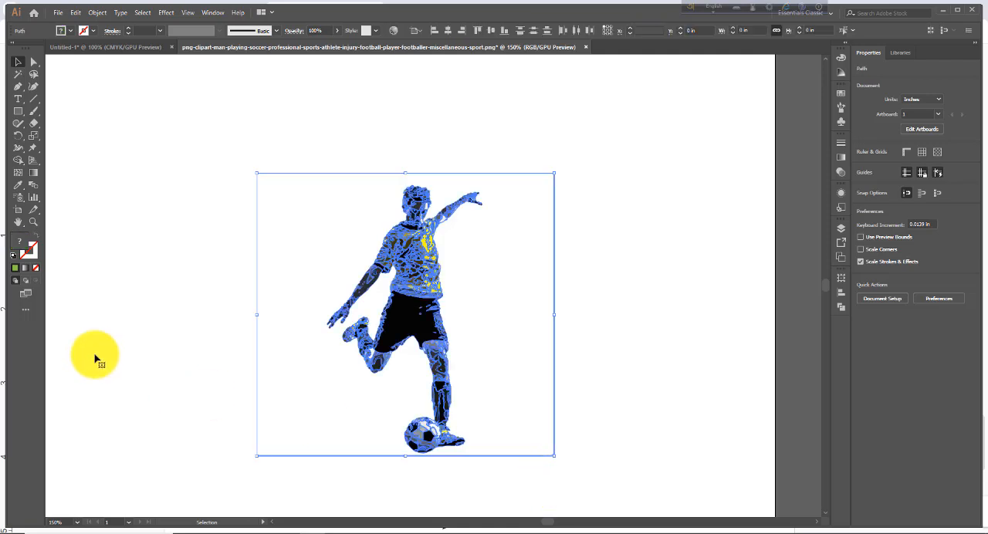
pyautogui.click(32, 147)
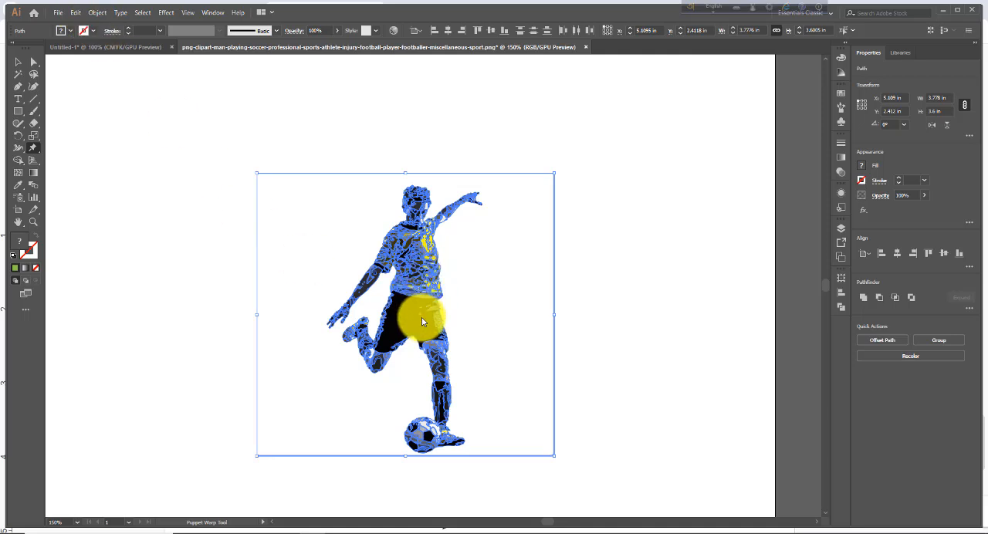
pyautogui.click(34, 152)
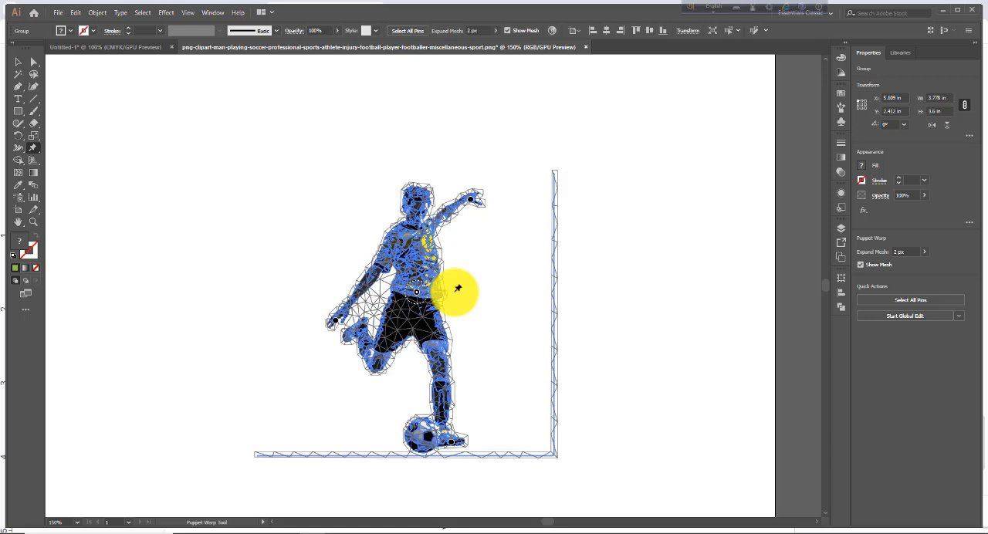
# Step: Add Puppet Warp pins on the player's lowered hand and on the same arm near the sleeve edge
pyautogui.click(337, 322)
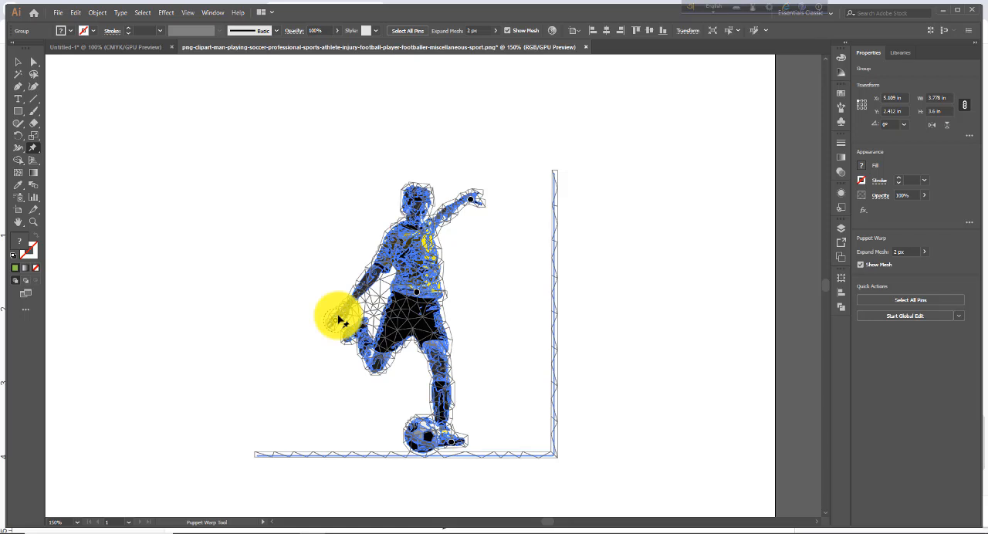
pyautogui.moveTo(342, 312); pyautogui.dragTo(337, 319)
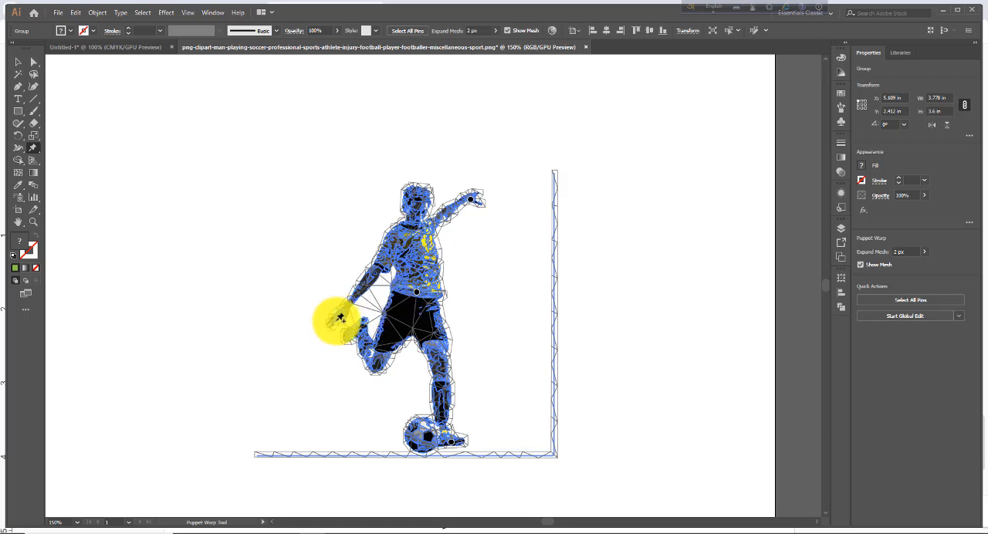
pyautogui.click(337, 321)
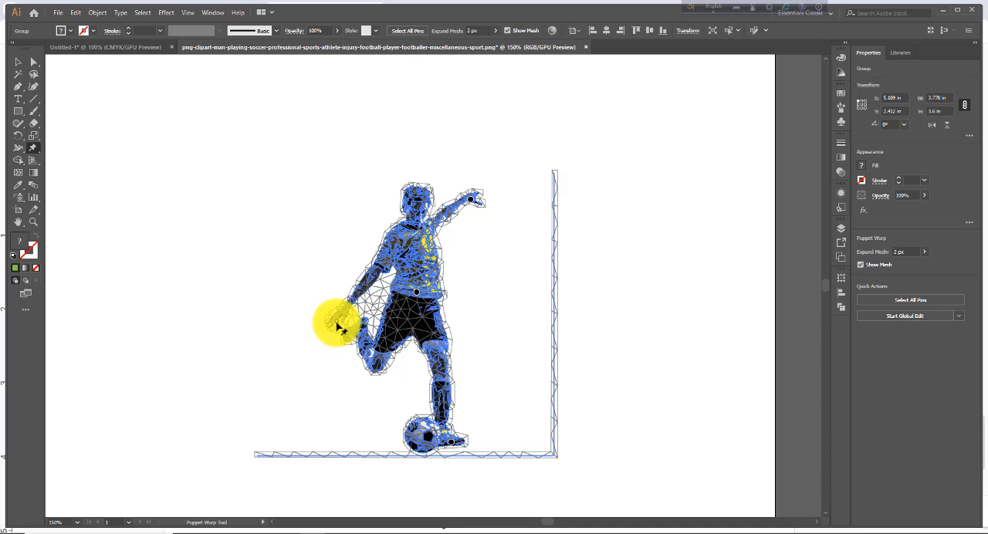
pyautogui.click(384, 264)
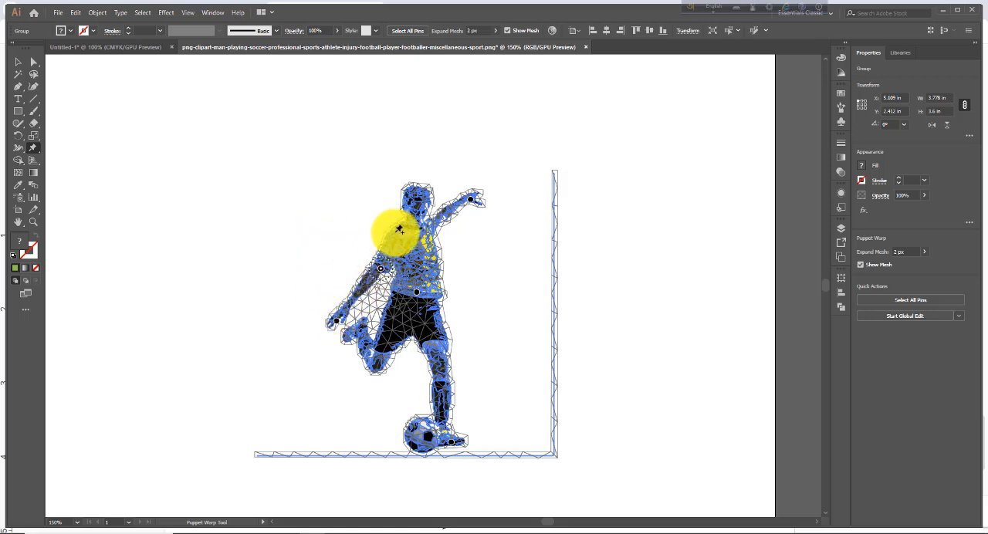
pyautogui.click(379, 268)
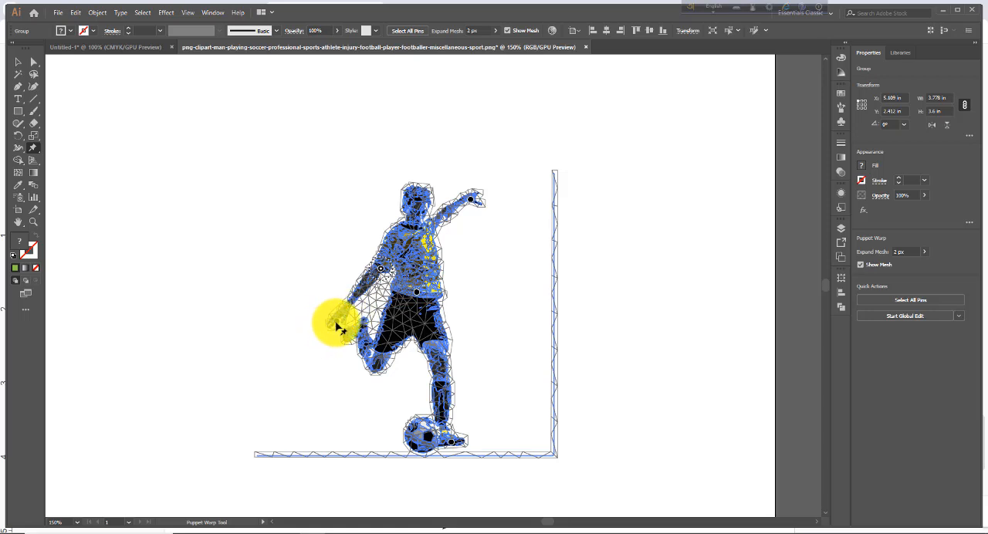
# Step: Add a Puppet Warp pin on the kicking foot and bend the lowered arm so its hand points upward at waist height
pyautogui.moveTo(333, 319); pyautogui.dragTo(320, 292)
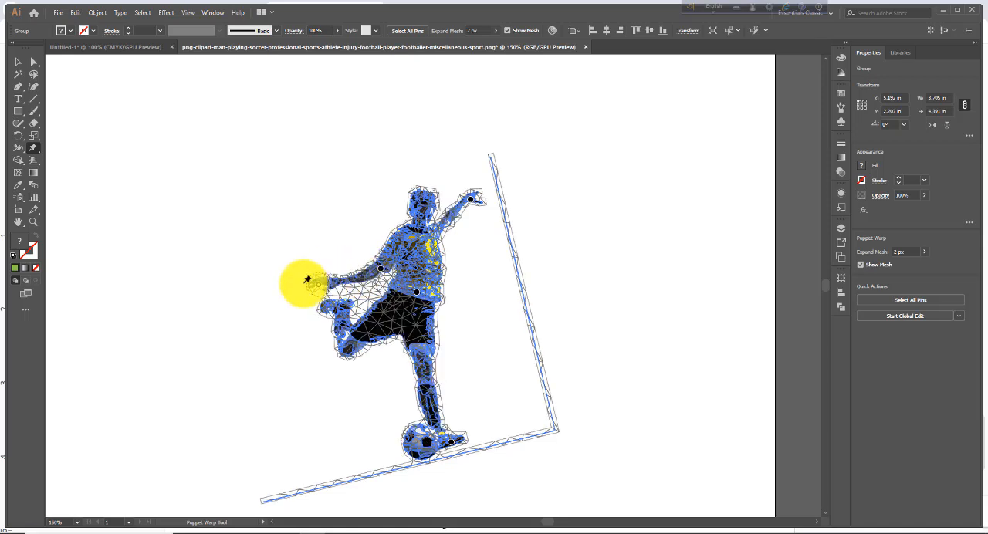
pyautogui.moveTo(307, 279); pyautogui.dragTo(338, 315)
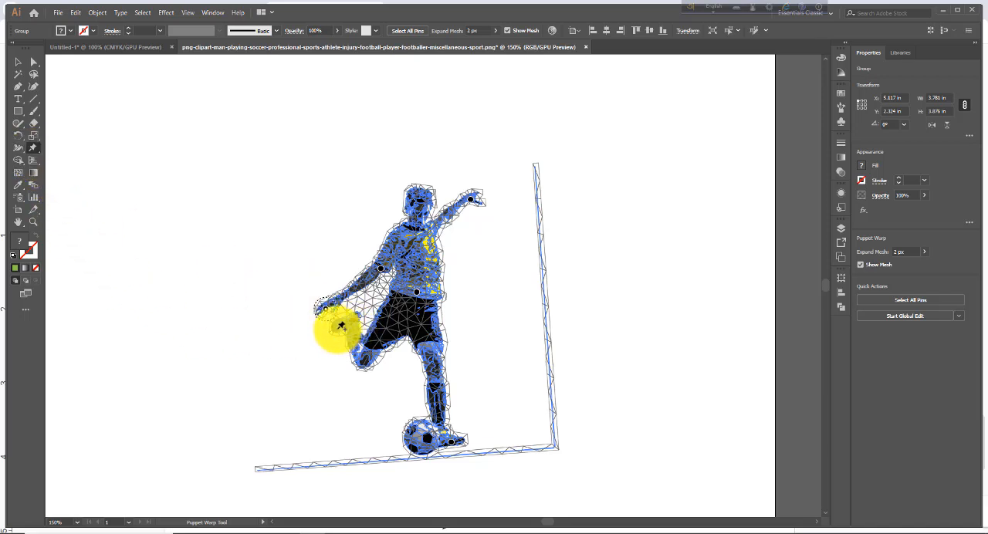
pyautogui.moveTo(343, 325); pyautogui.dragTo(345, 333)
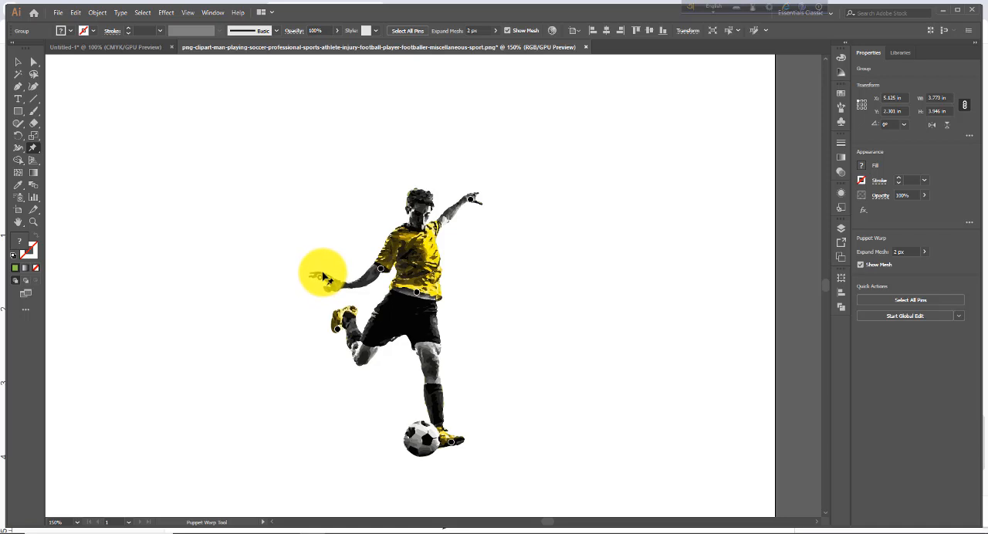
pyautogui.click(323, 273)
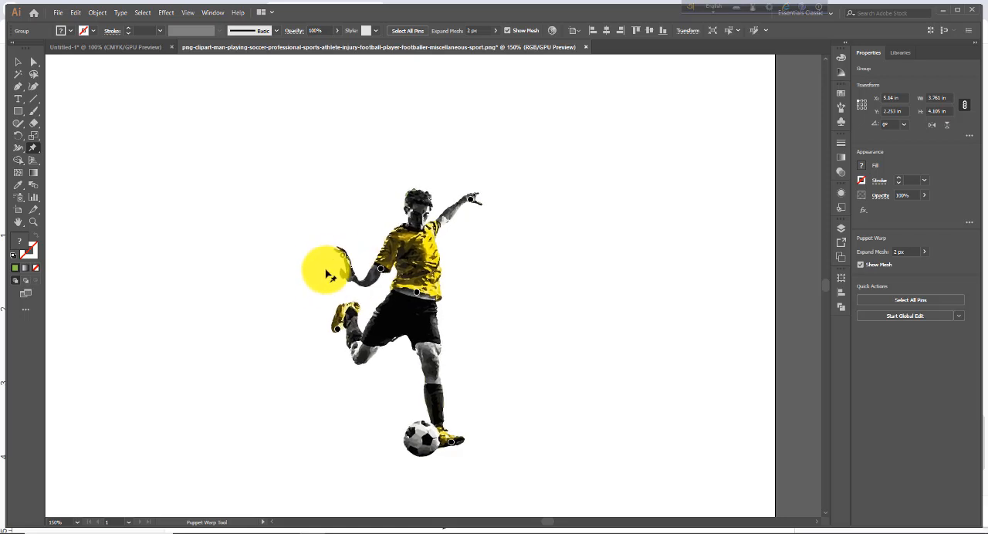
pyautogui.moveTo(328, 274)
pyautogui.mouseDown()
pyautogui.moveTo(342, 260)
pyautogui.moveTo(332, 265)
pyautogui.mouseUp()
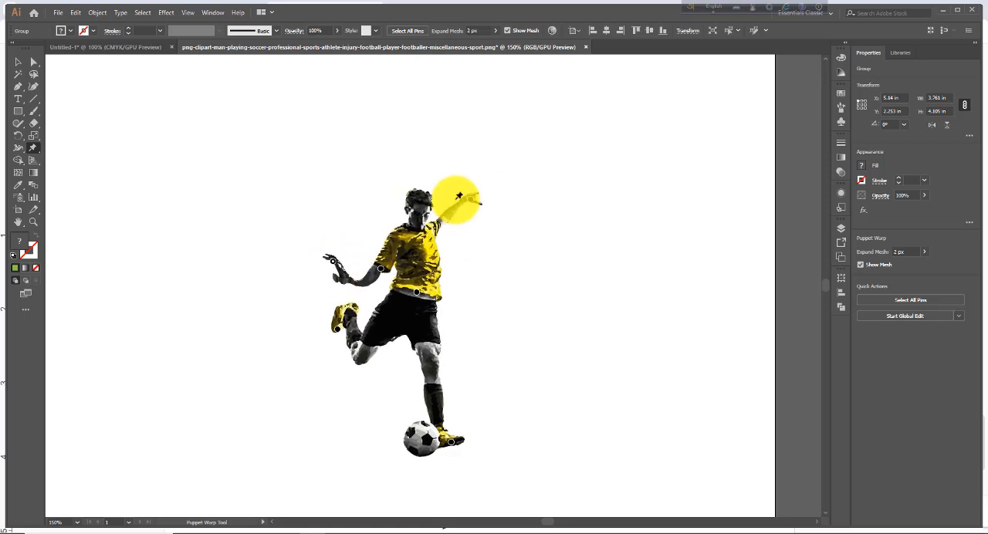
# Step: Pin the shoulder of the raised arm and pull its hand down so the arm curves down beside the torso
pyautogui.moveTo(459, 196); pyautogui.dragTo(473, 205)
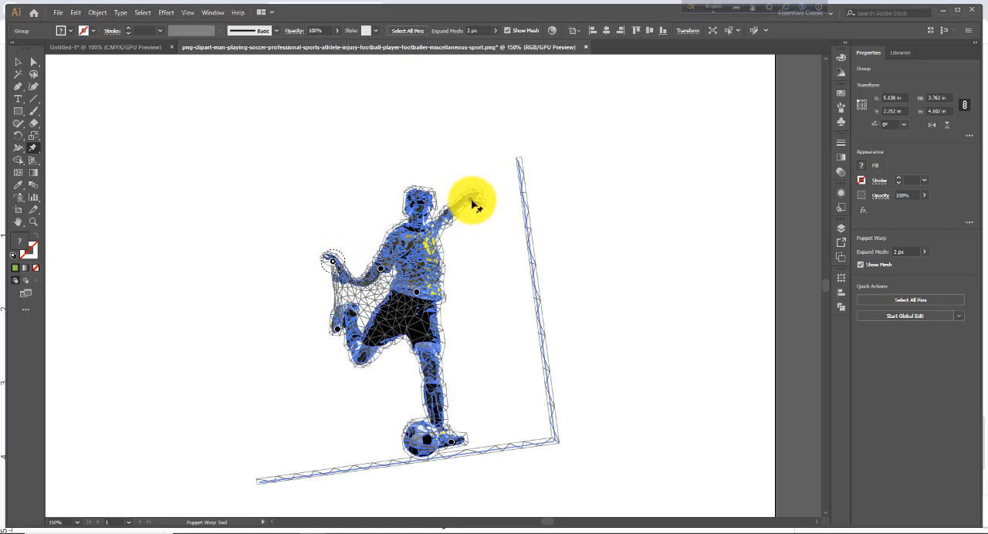
pyautogui.click(432, 234)
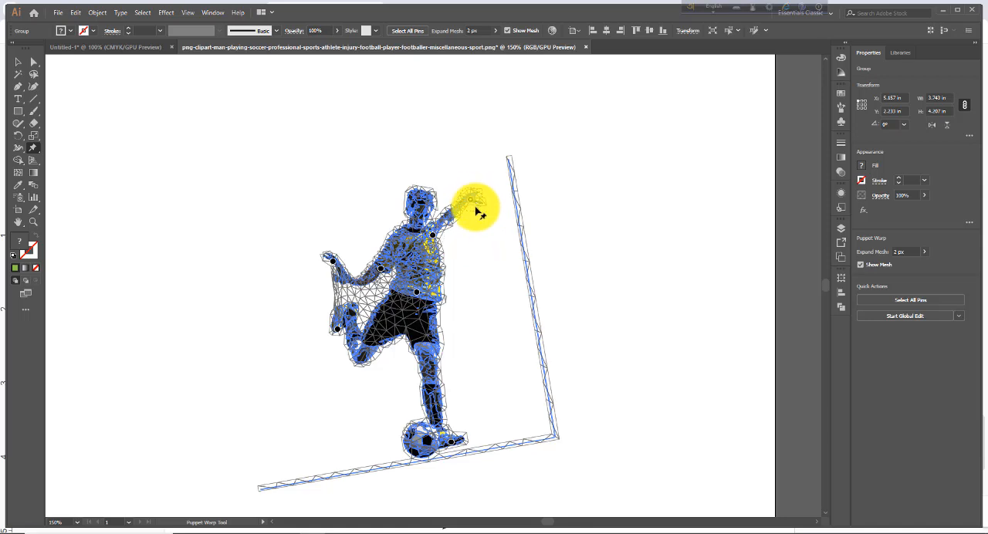
pyautogui.moveTo(476, 210); pyautogui.dragTo(484, 263)
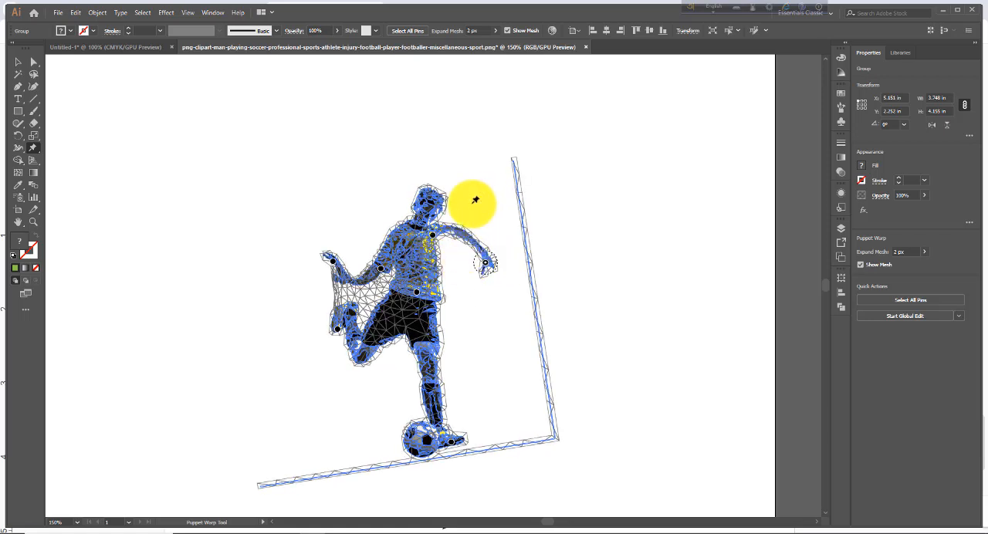
# Step: Pin the knee of the kicking leg and pull its foot down to about knee level
pyautogui.moveTo(353, 293); pyautogui.dragTo(331, 324)
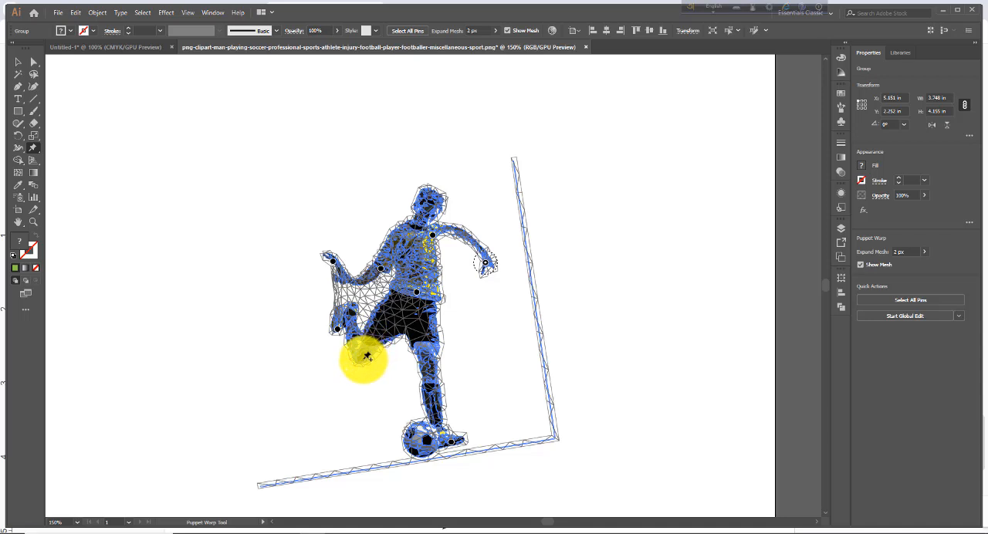
pyautogui.click(366, 357)
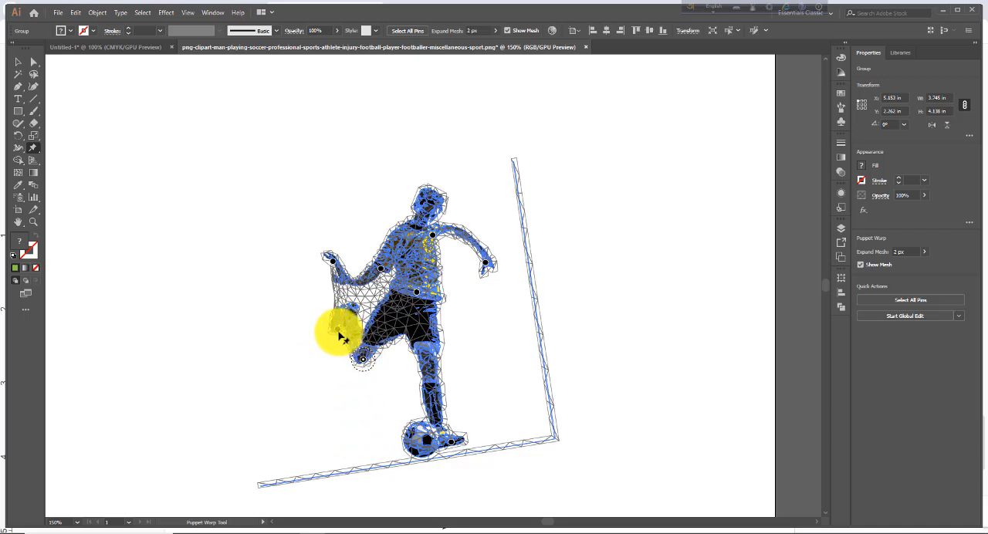
pyautogui.moveTo(338, 334); pyautogui.dragTo(338, 369)
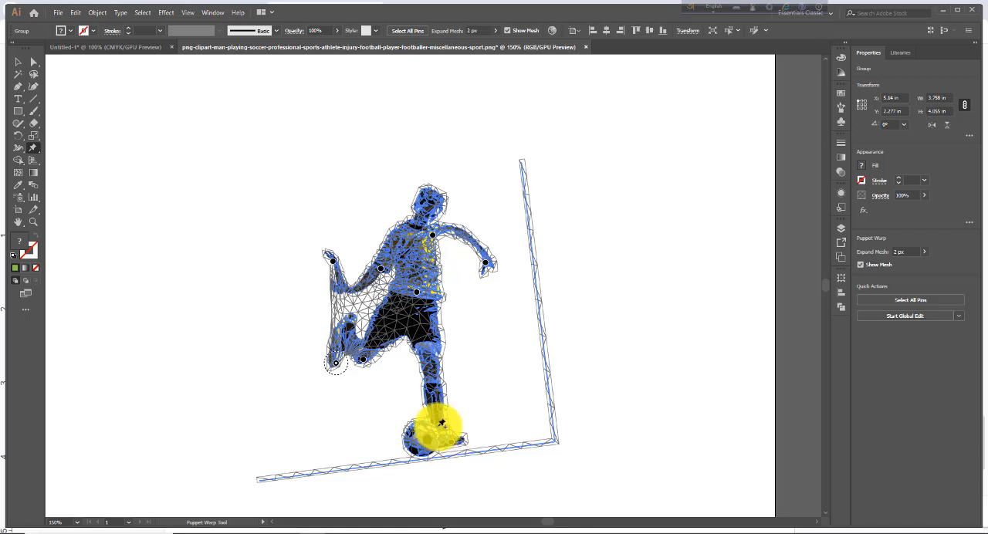
# Step: Swing the standing foot and ball toward the kicking leg using a knee pin, and add a pin on the shirt's side edge
pyautogui.click(435, 377)
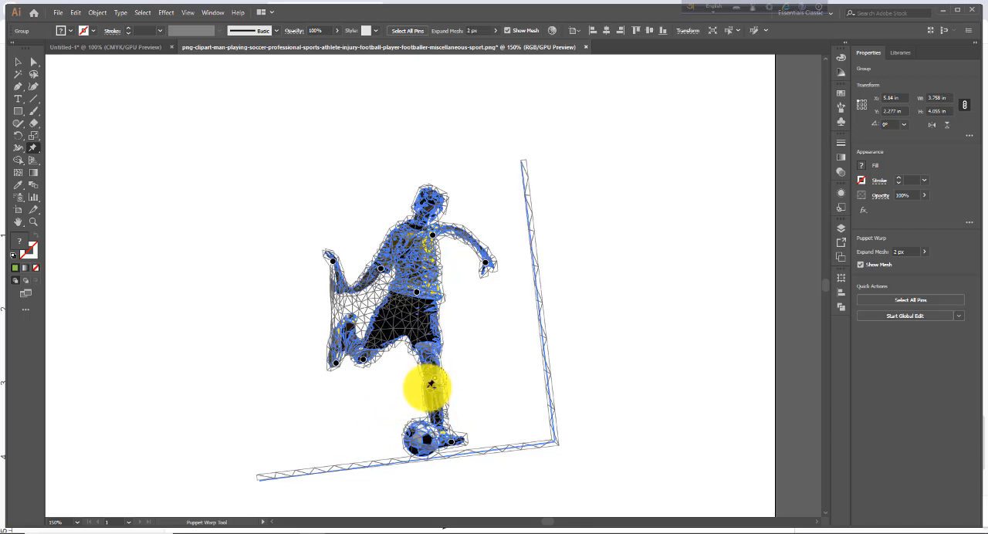
pyautogui.moveTo(452, 441); pyautogui.dragTo(442, 441)
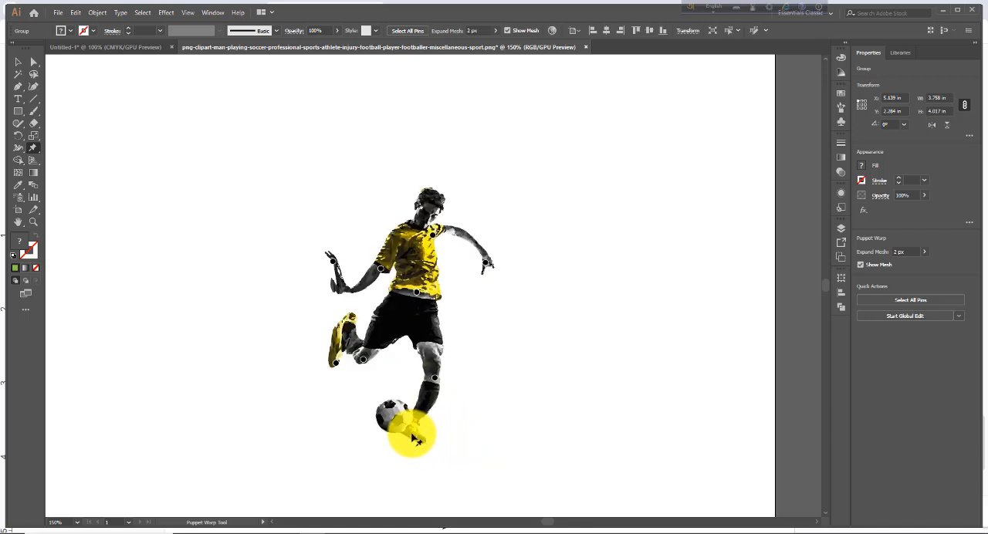
pyautogui.moveTo(408, 433); pyautogui.dragTo(407, 436)
pyautogui.moveTo(409, 436)
pyautogui.mouseDown()
pyautogui.moveTo(421, 435)
pyautogui.moveTo(363, 401)
pyautogui.moveTo(410, 441)
pyautogui.moveTo(361, 397)
pyautogui.moveTo(421, 417)
pyautogui.moveTo(366, 411)
pyautogui.moveTo(429, 435)
pyautogui.moveTo(399, 401)
pyautogui.moveTo(408, 401)
pyautogui.moveTo(391, 433)
pyautogui.mouseUp()
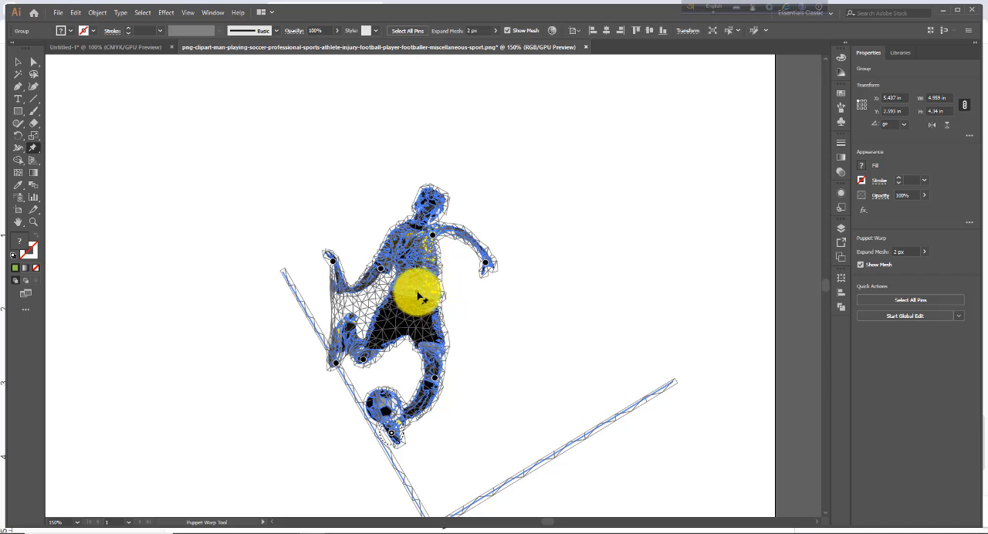
pyautogui.click(443, 264)
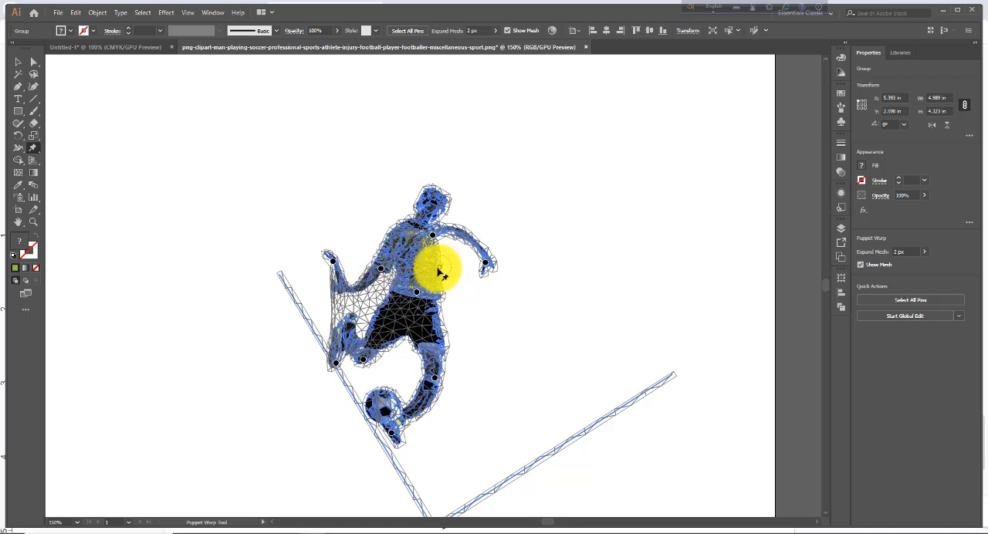
pyautogui.moveTo(438, 271)
pyautogui.mouseDown()
pyautogui.moveTo(429, 274)
pyautogui.moveTo(443, 270)
pyautogui.mouseUp()
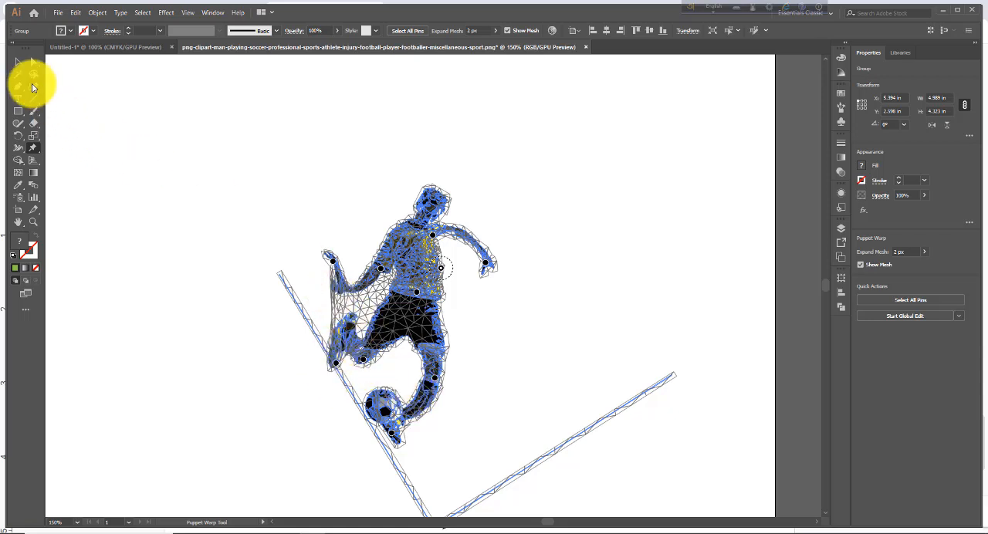
# Step: Delete the warped player and place the tiger image Screenshot_5-removebg-preview in the middle of the artboard, about 5.84 in wide
pyautogui.click(17, 61)
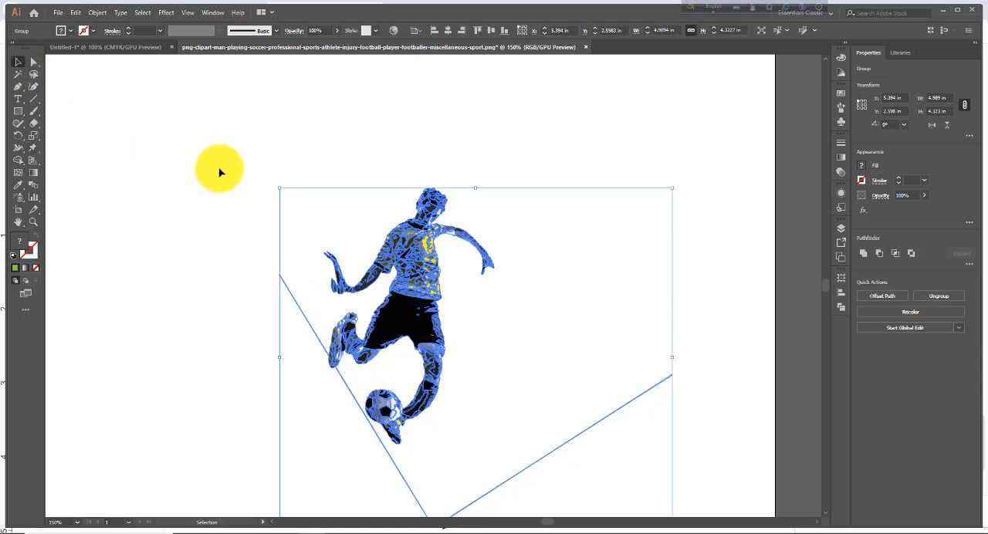
pyautogui.press('Delete')
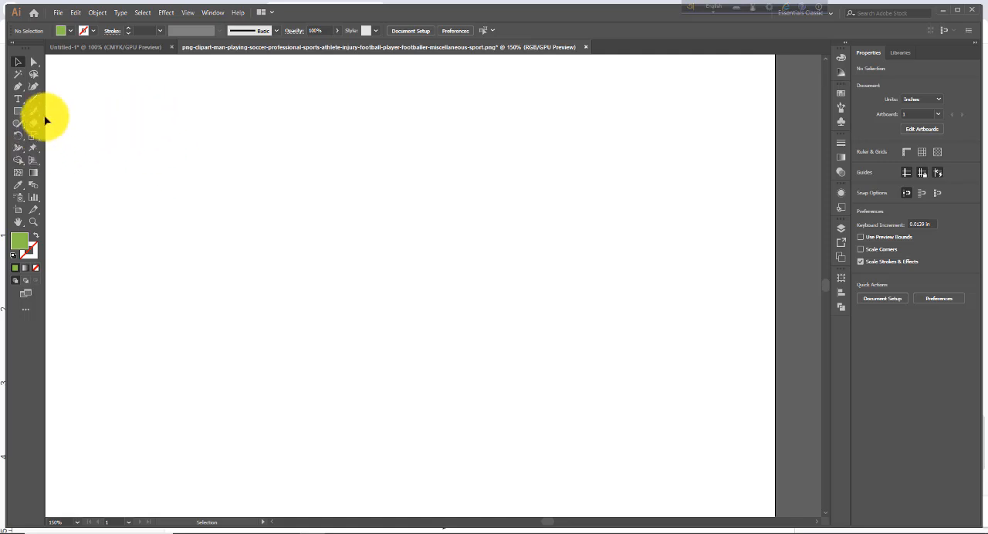
pyautogui.click(57, 14)
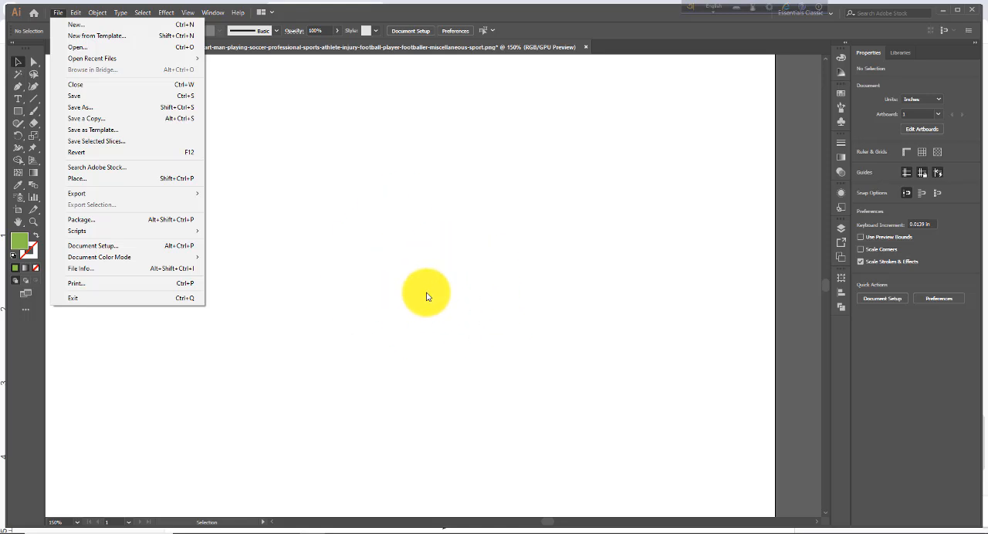
pyautogui.click(95, 185)
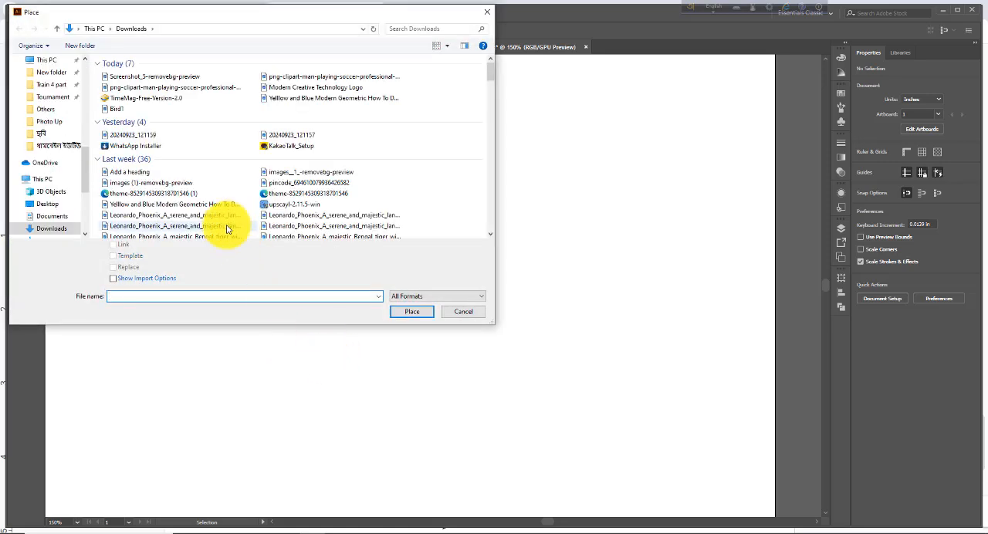
pyautogui.click(121, 81)
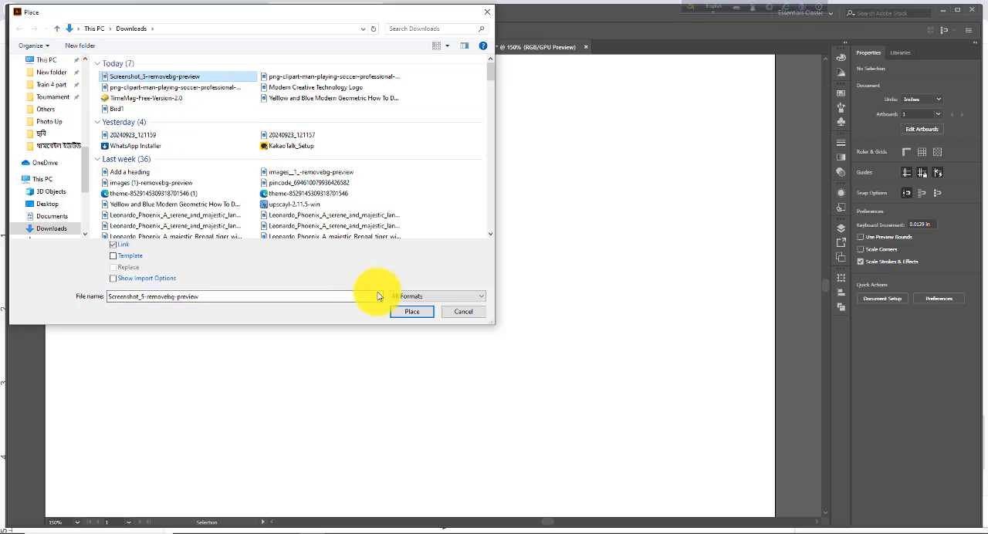
pyautogui.click(414, 315)
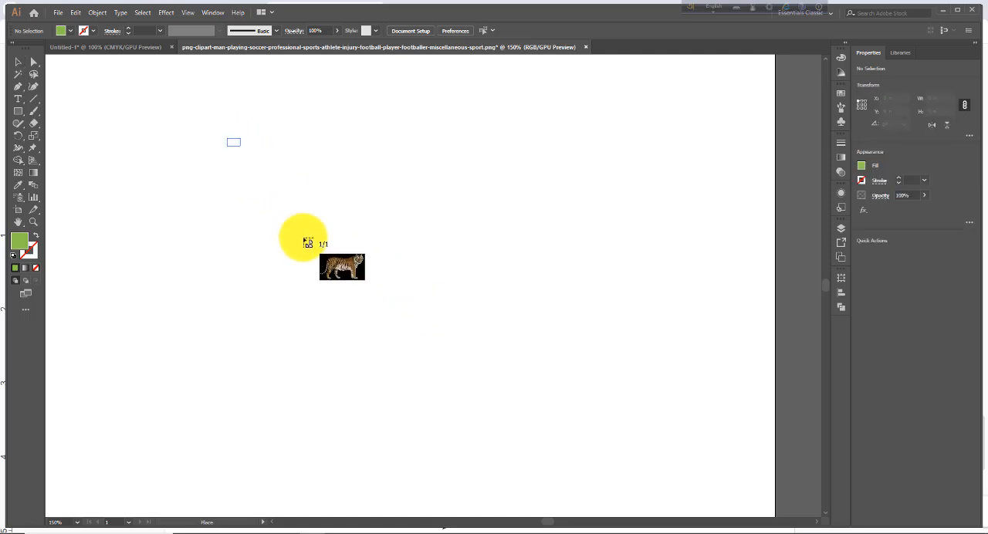
pyautogui.moveTo(307, 243); pyautogui.dragTo(688, 520)
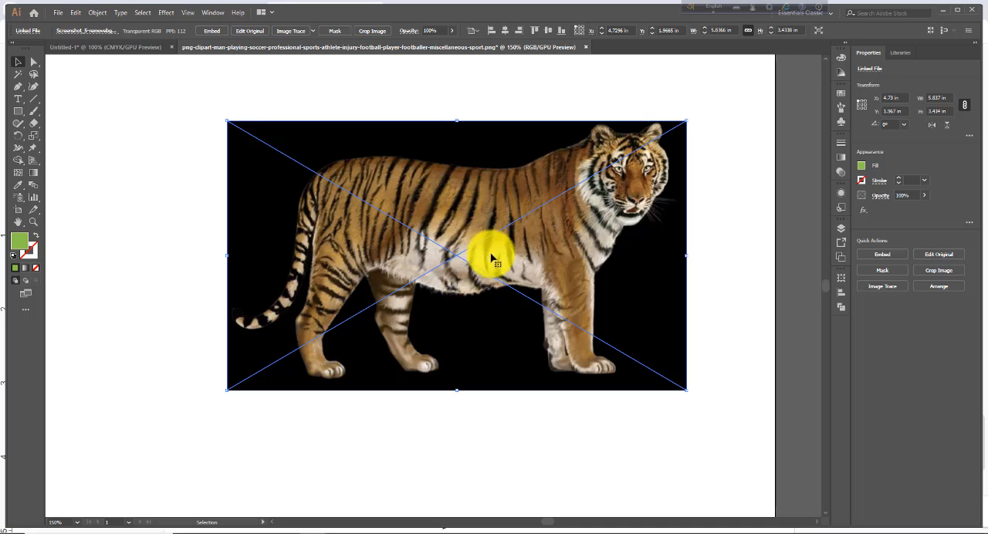
pyautogui.moveTo(491, 257); pyautogui.dragTo(474, 293)
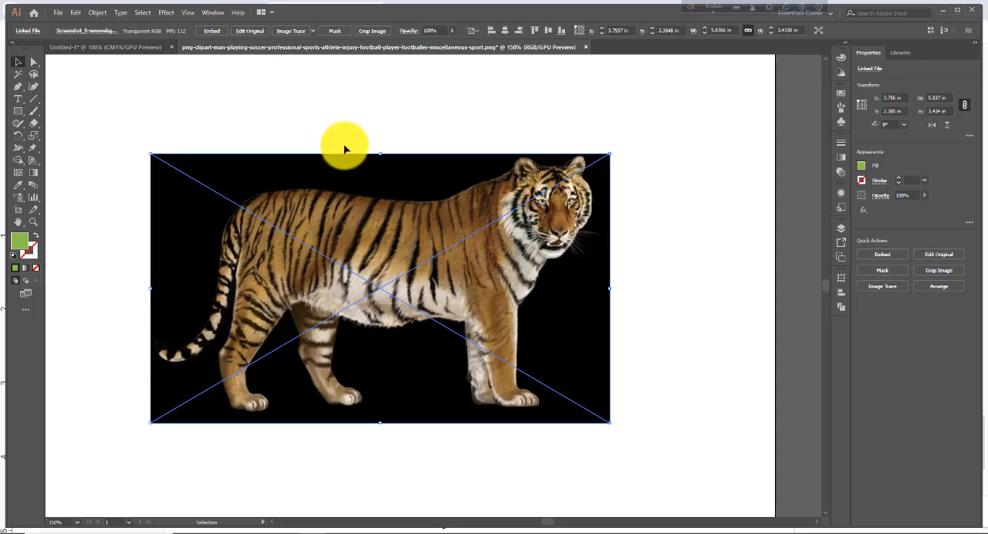
# Step: Image-trace the tiger with the High Fidelity Photo preset and expand the tracing with Object and Fill enabled
pyautogui.click(314, 34)
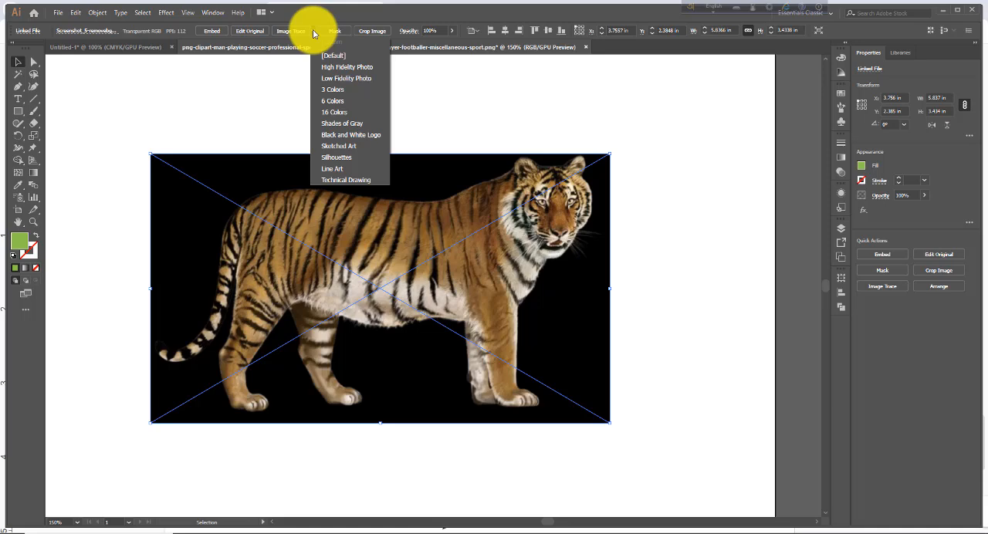
pyautogui.click(345, 70)
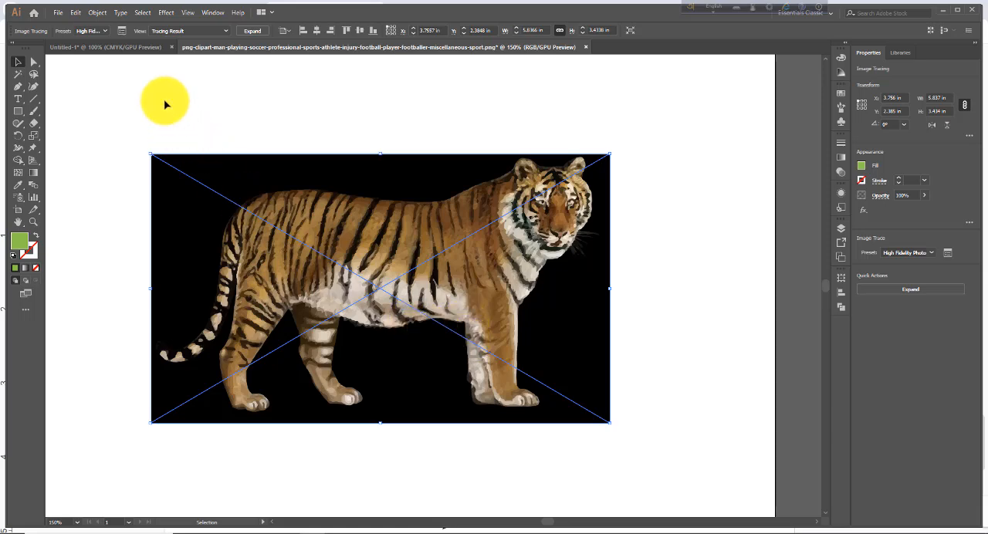
pyautogui.click(98, 13)
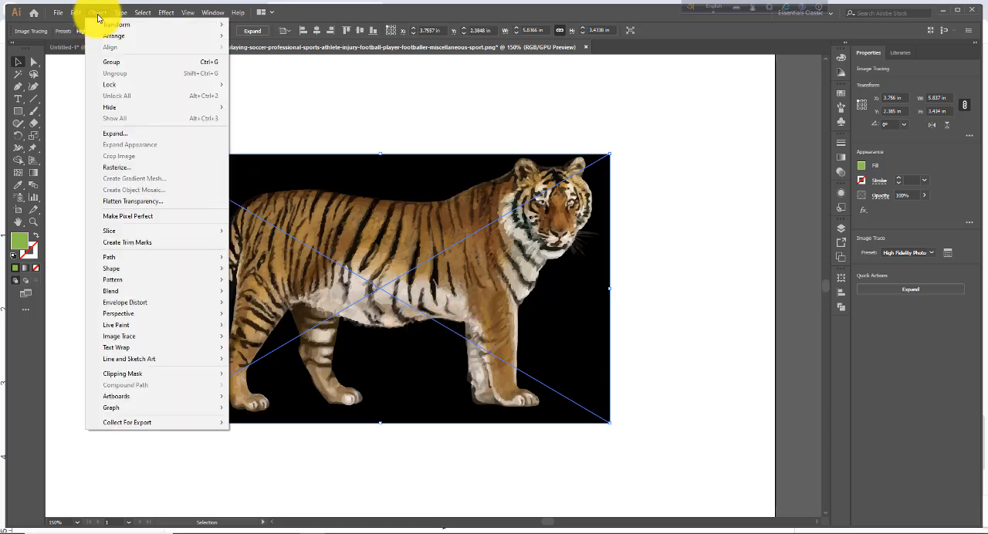
pyautogui.click(119, 133)
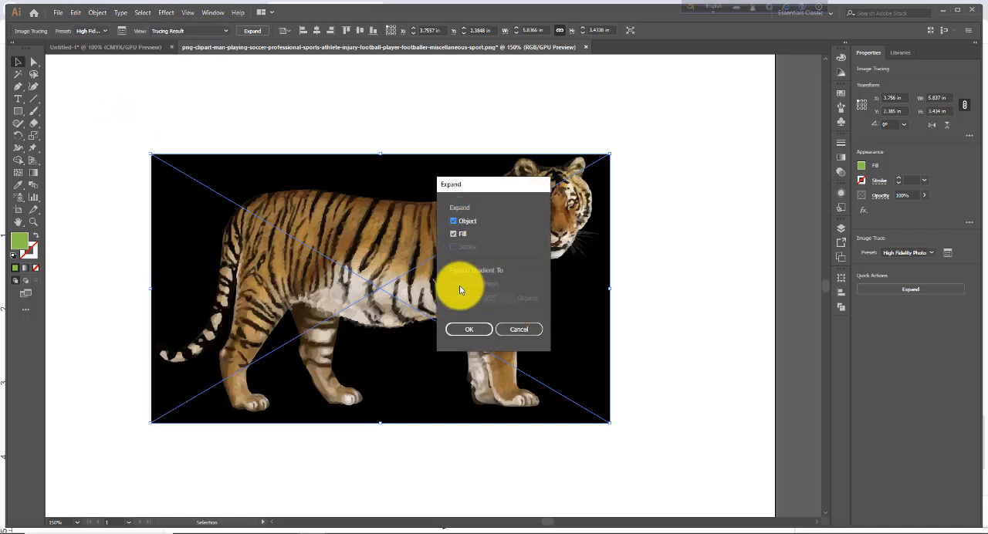
pyautogui.click(468, 329)
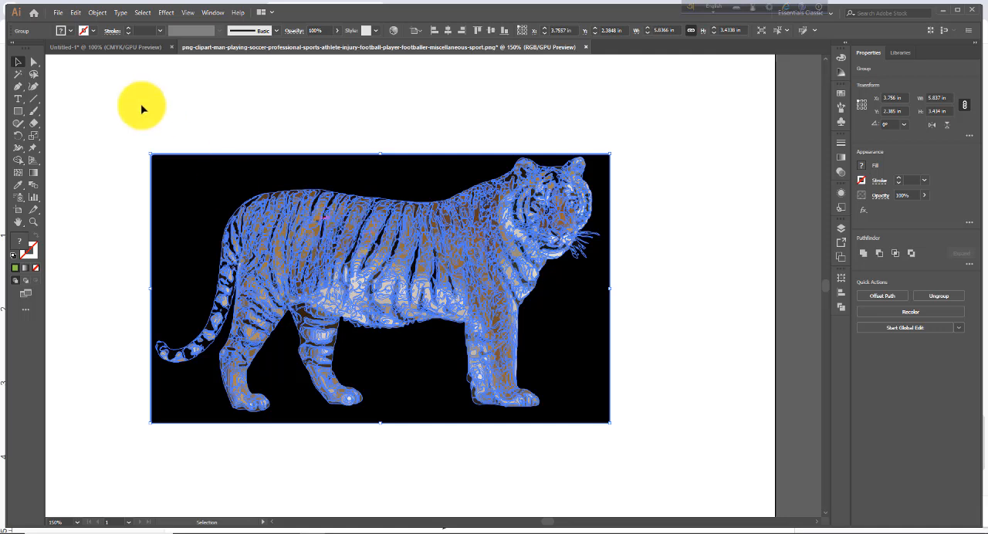
# Step: Ungroup the expanded tiger tracing twice to separate it into individual paths
pyautogui.click(94, 13)
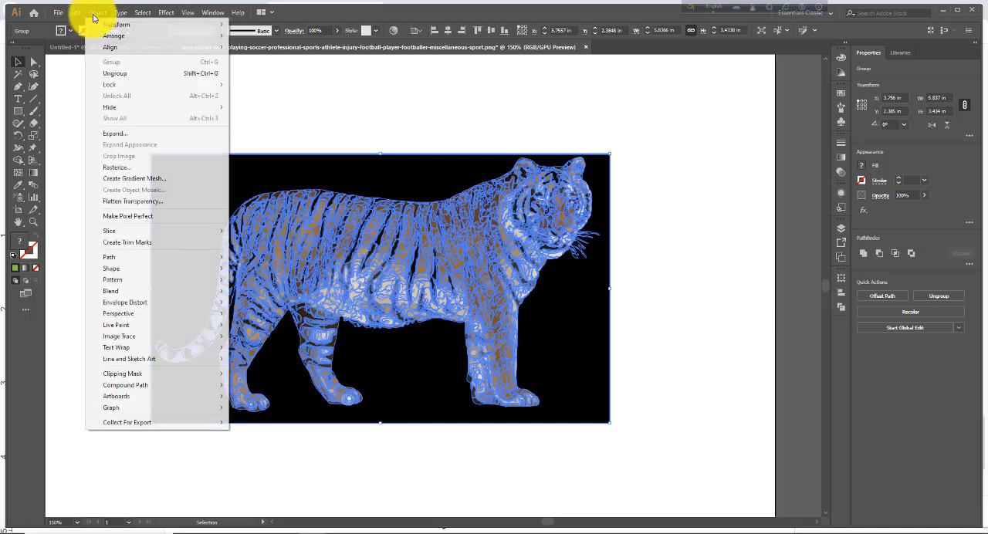
pyautogui.click(121, 75)
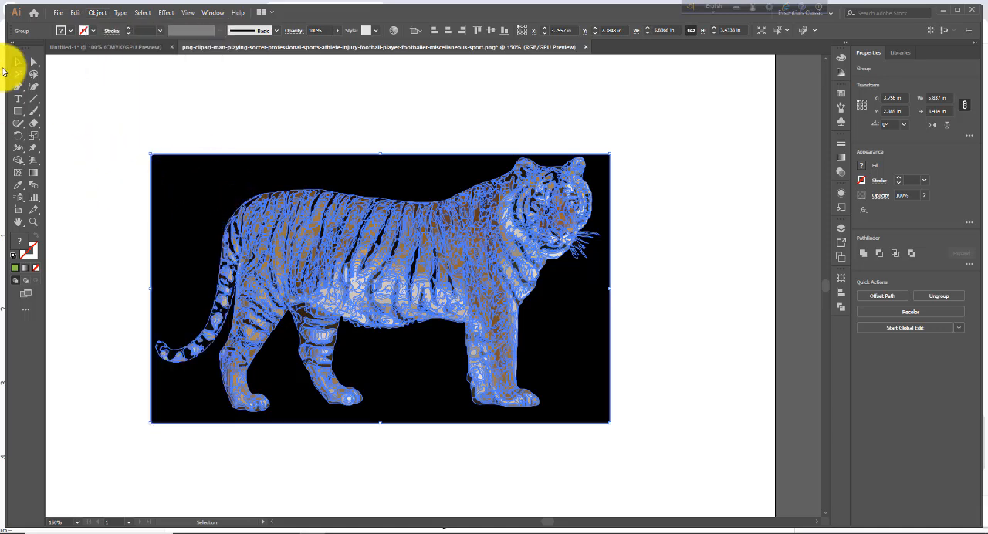
pyautogui.click(108, 116)
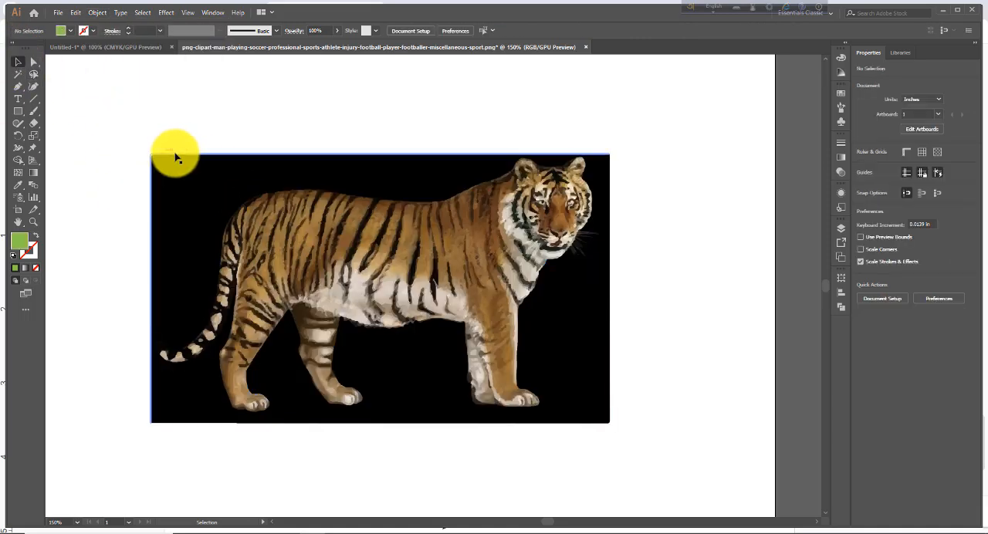
pyautogui.click(165, 176)
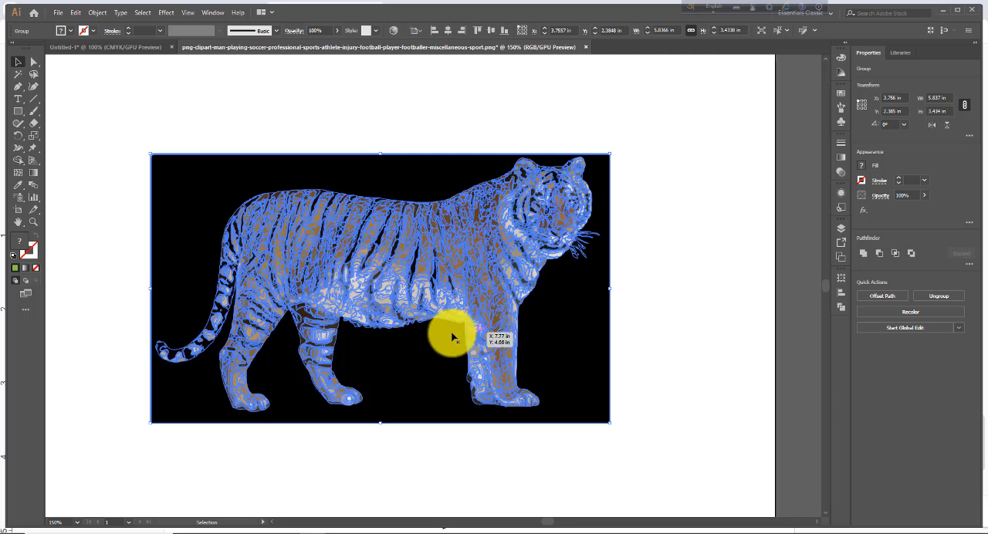
pyautogui.click(95, 13)
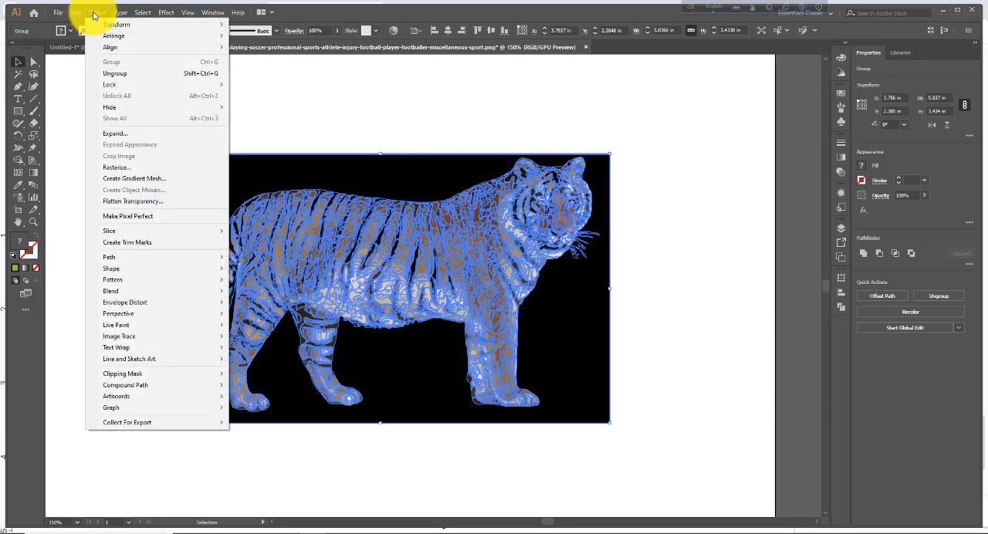
pyautogui.click(120, 75)
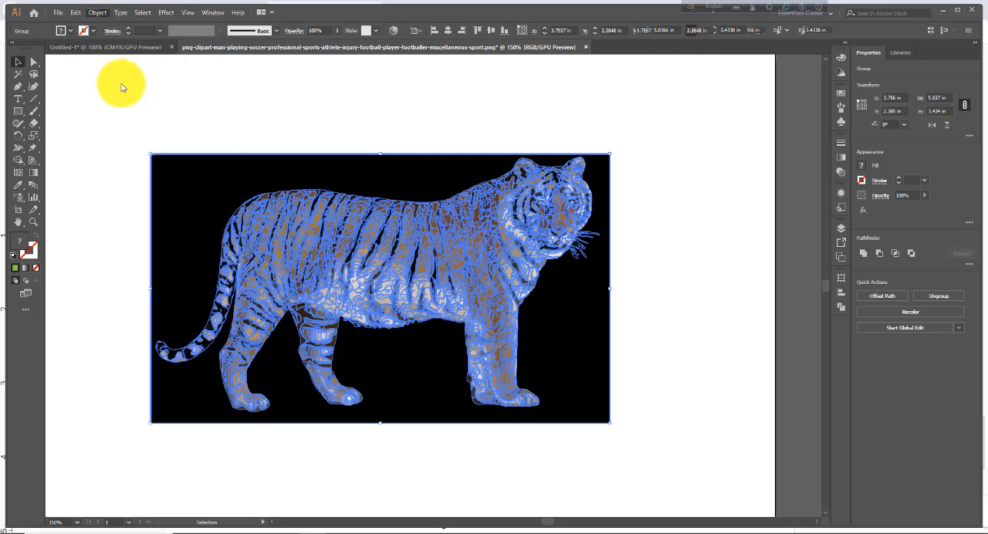
# Step: Delete the black background shape behind the tiger so only the animal's paths are left
pyautogui.click(126, 163)
pyautogui.click(179, 197)
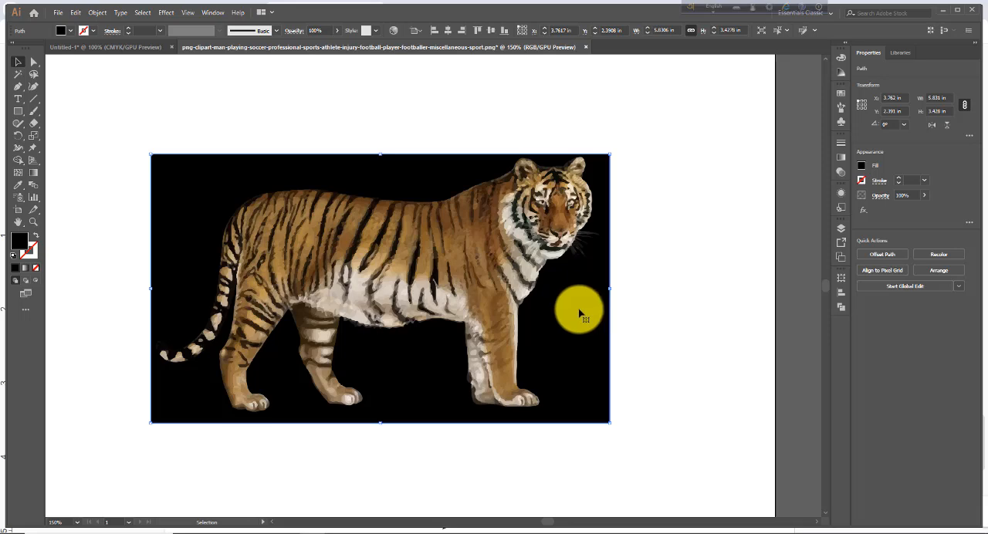
pyautogui.press('Delete')
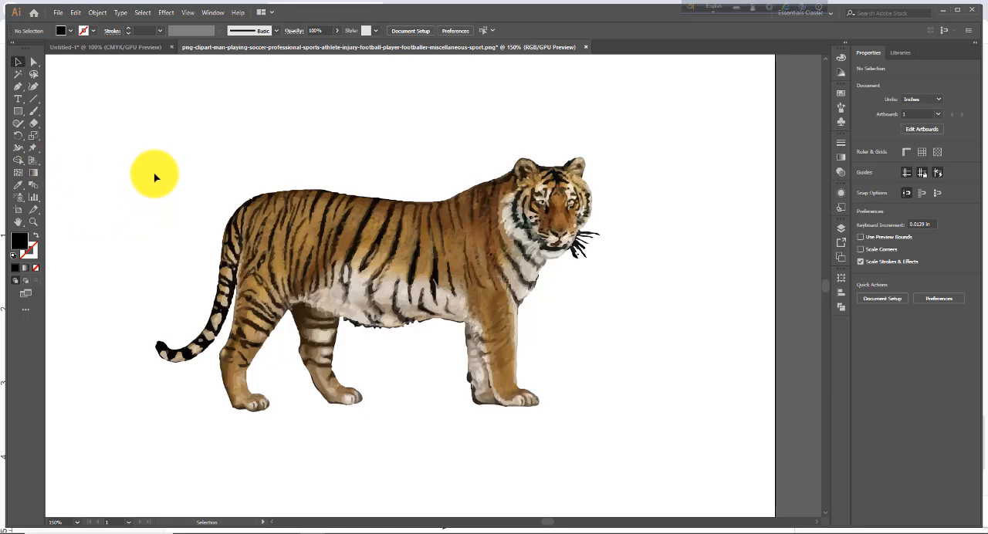
# Step: Select all the tiger paths for the Puppet Warp Tool and pin the haunch and the upper part of the tail
pyautogui.moveTo(140, 122)
pyautogui.mouseDown()
pyautogui.moveTo(470, 401)
pyautogui.moveTo(622, 463)
pyautogui.mouseUp()
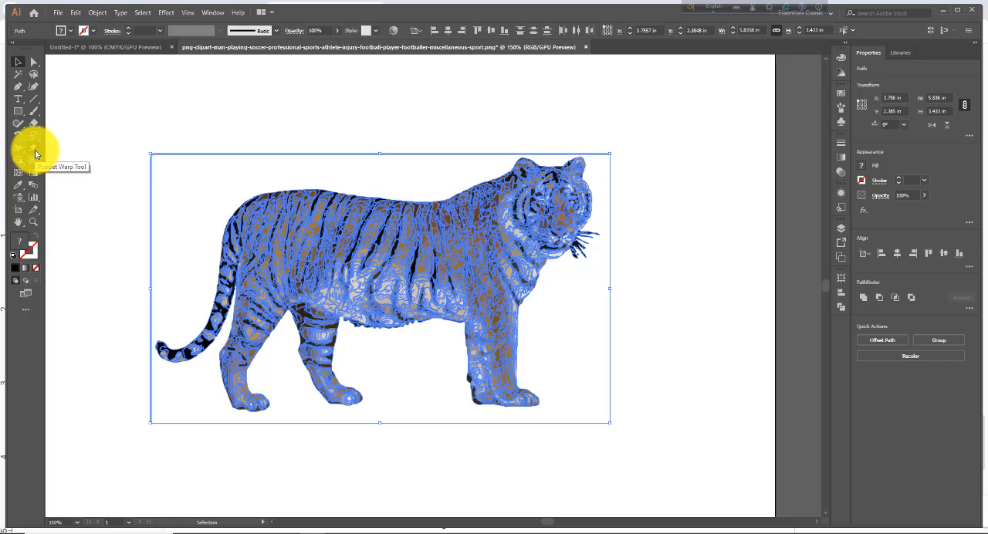
pyautogui.click(35, 152)
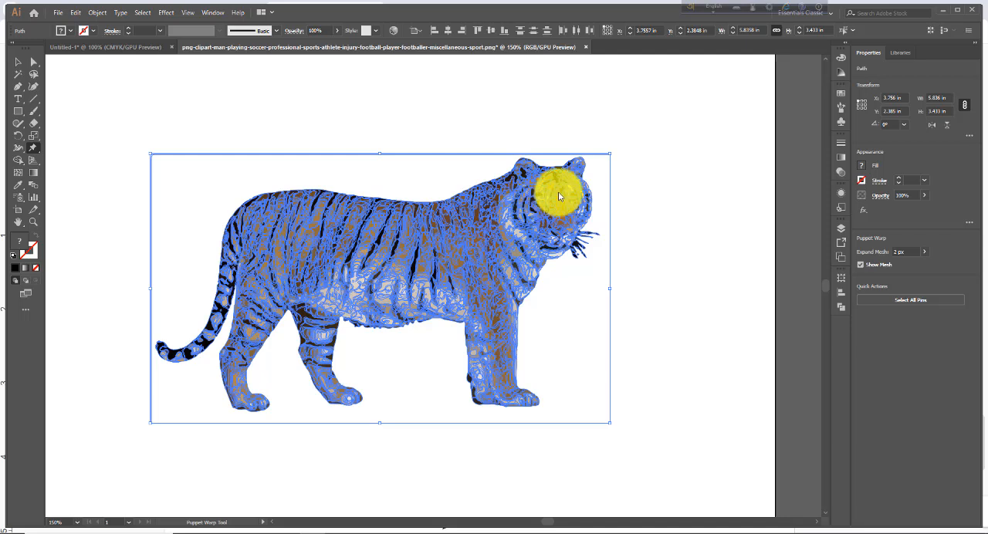
pyautogui.click(258, 230)
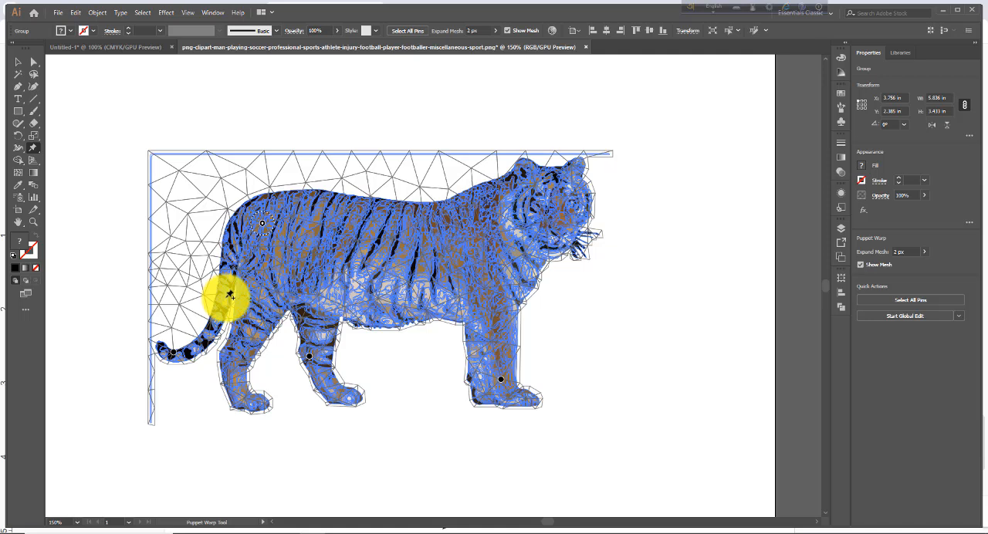
pyautogui.click(228, 292)
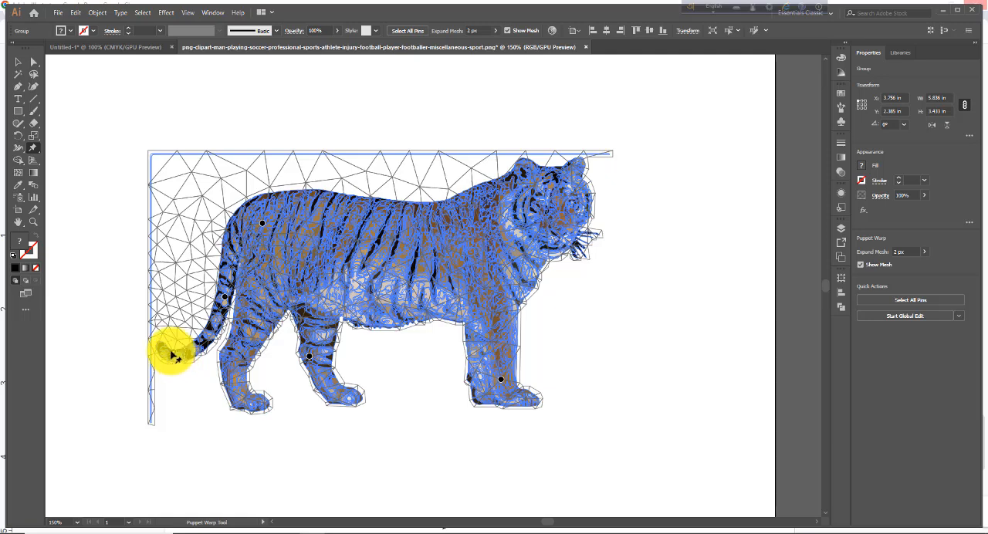
# Step: Reposition the tail-tip pin so the tail curls upward and outward, away from the hind legs
pyautogui.moveTo(162, 328); pyautogui.dragTo(159, 300)
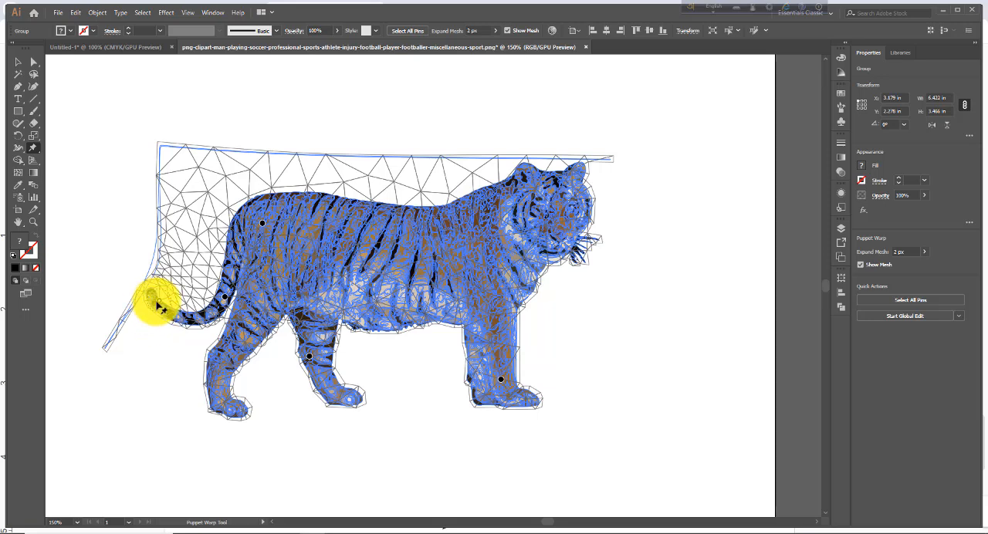
pyautogui.moveTo(160, 304); pyautogui.dragTo(169, 343)
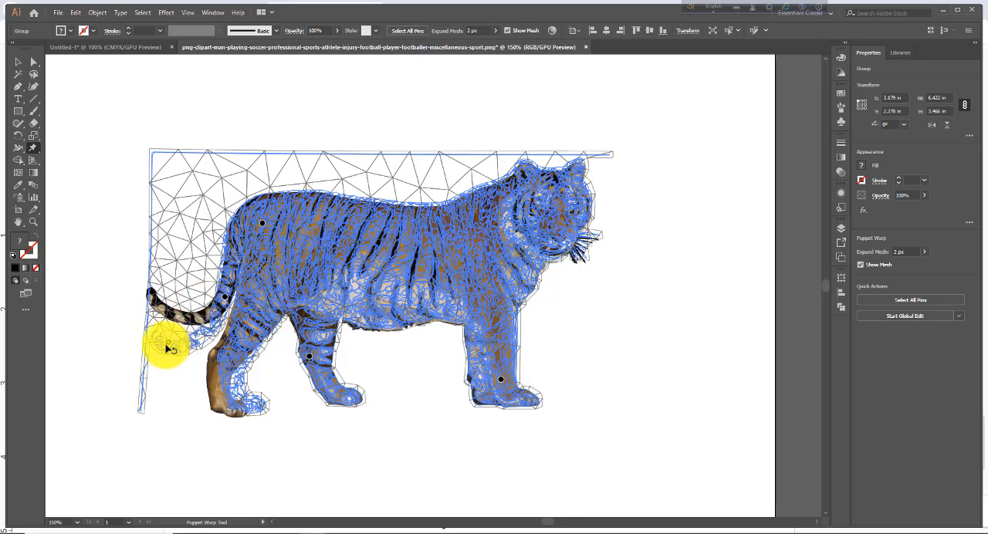
pyautogui.moveTo(163, 349)
pyautogui.mouseDown()
pyautogui.moveTo(183, 347)
pyautogui.moveTo(190, 287)
pyautogui.moveTo(142, 320)
pyautogui.moveTo(173, 345)
pyautogui.moveTo(137, 291)
pyautogui.moveTo(158, 357)
pyautogui.mouseUp()
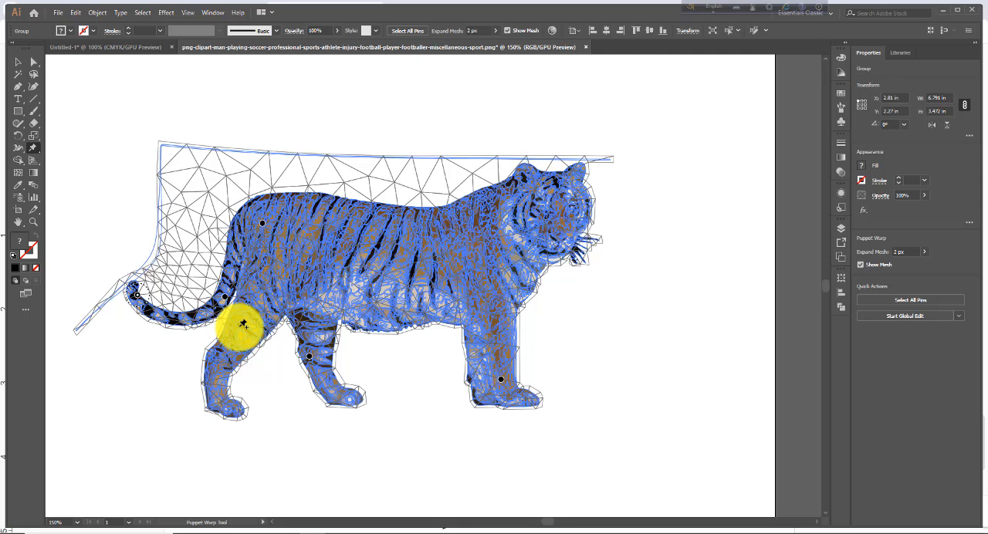
# Step: Pin the thigh and paw of the rearmost hind leg and swing the paw slightly forward
pyautogui.moveTo(245, 322); pyautogui.dragTo(245, 325)
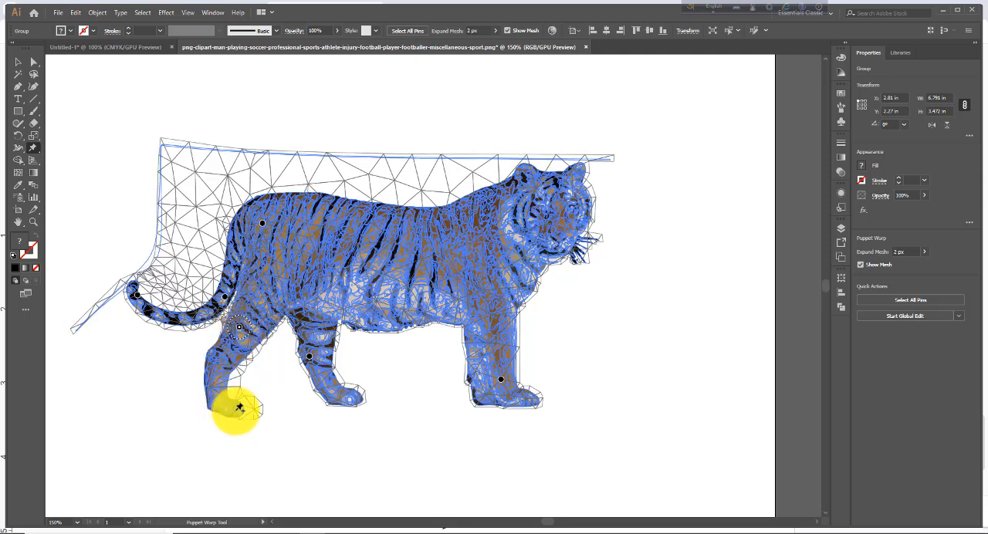
pyautogui.moveTo(240, 408); pyautogui.dragTo(241, 409)
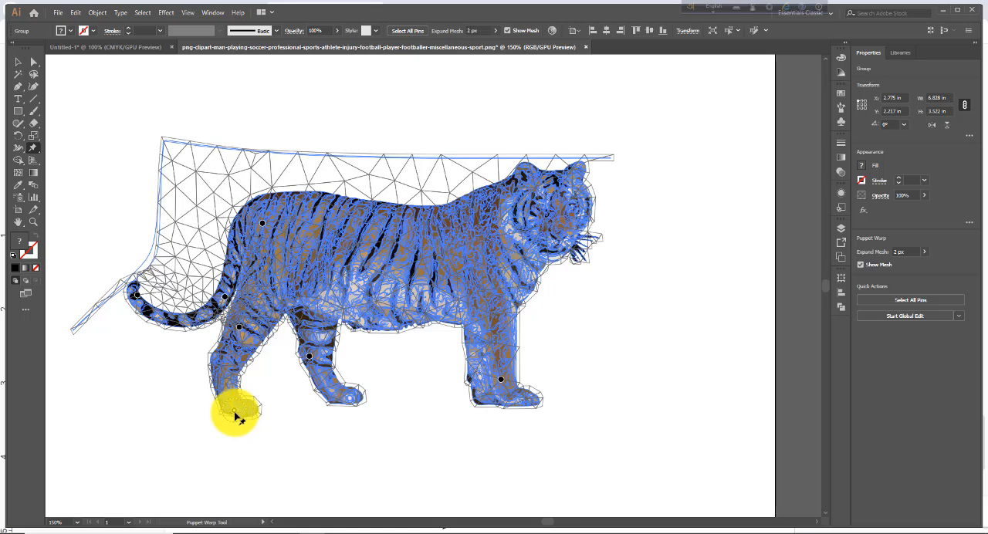
pyautogui.moveTo(236, 415); pyautogui.dragTo(286, 404)
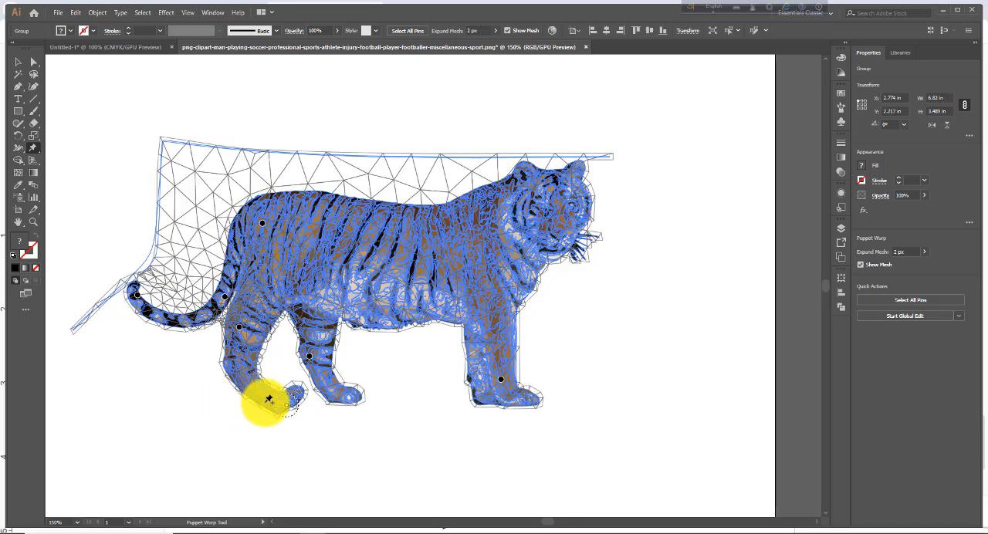
pyautogui.moveTo(287, 411); pyautogui.dragTo(261, 412)
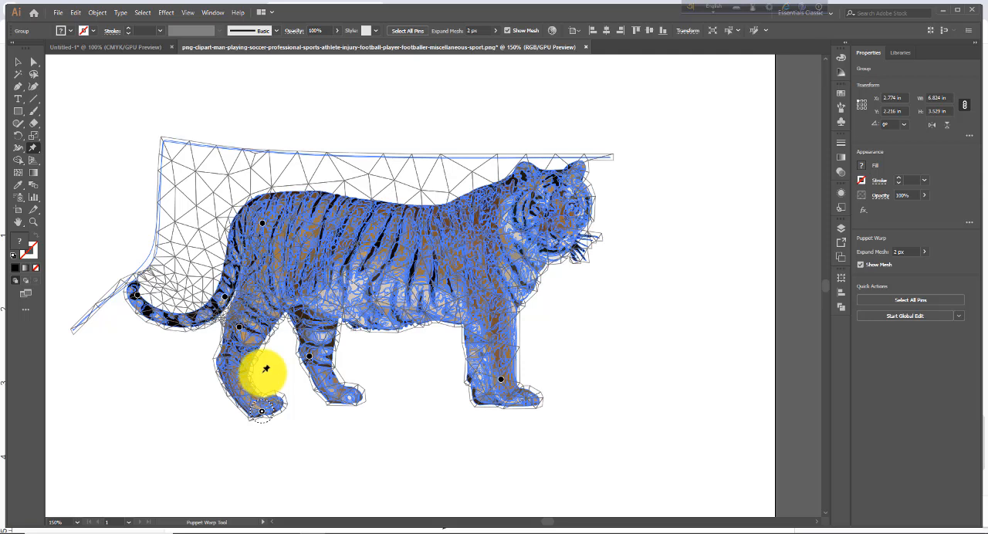
# Step: Pin the paw of the other hind leg and lift it slightly so the lower leg bends
pyautogui.click(354, 394)
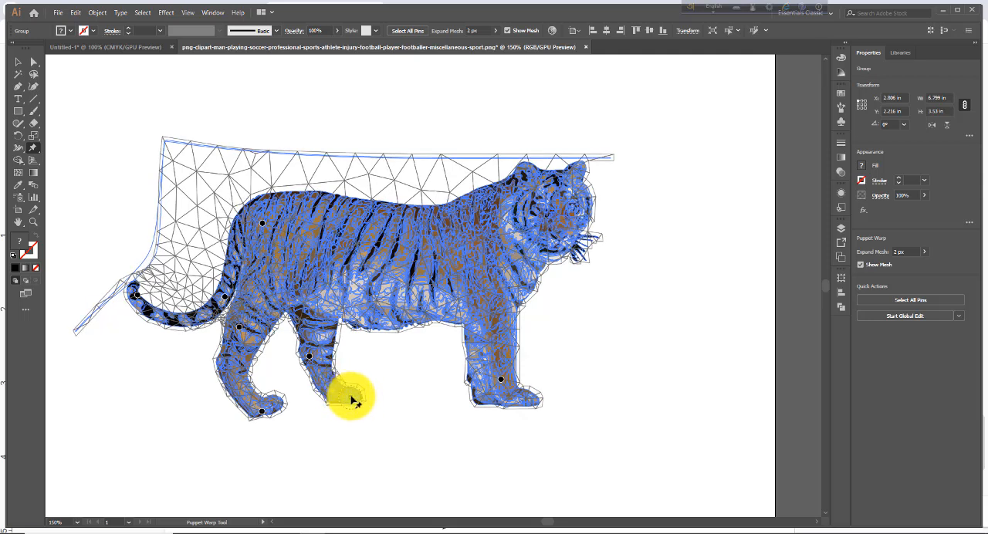
pyautogui.moveTo(351, 401); pyautogui.dragTo(384, 388)
pyautogui.click(311, 358)
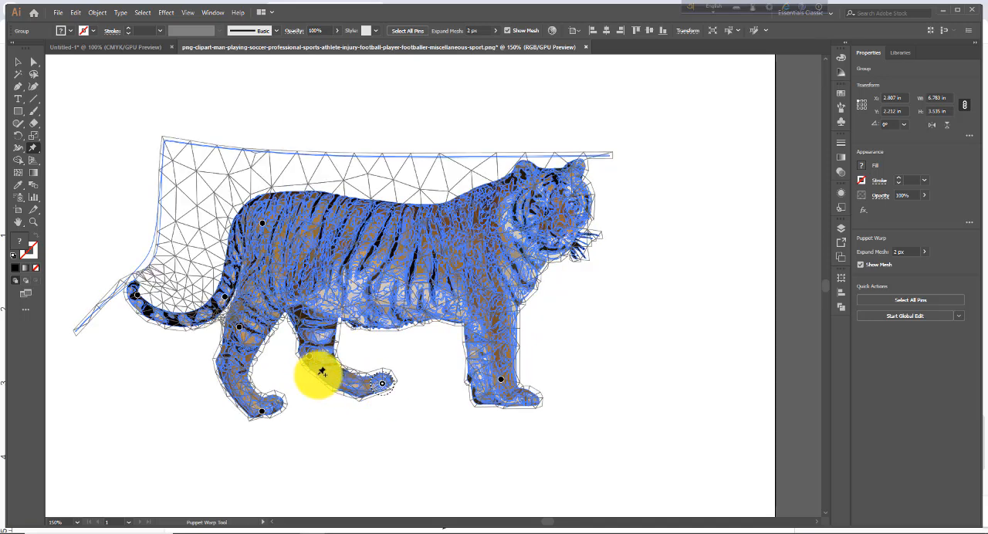
pyautogui.moveTo(386, 391); pyautogui.dragTo(357, 394)
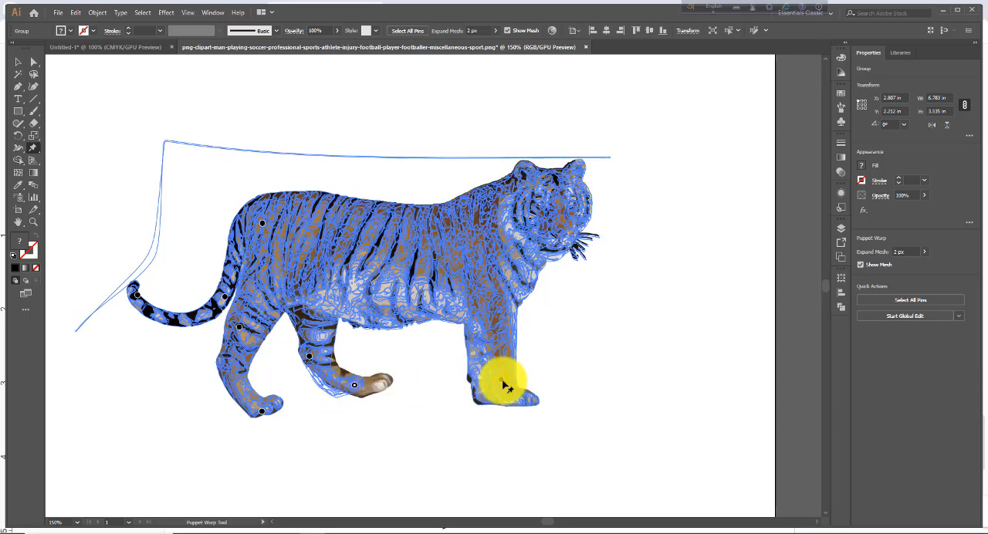
# Step: Pin the top of the front legs and swing the lower legs forward and up into a stride
pyautogui.click(502, 379)
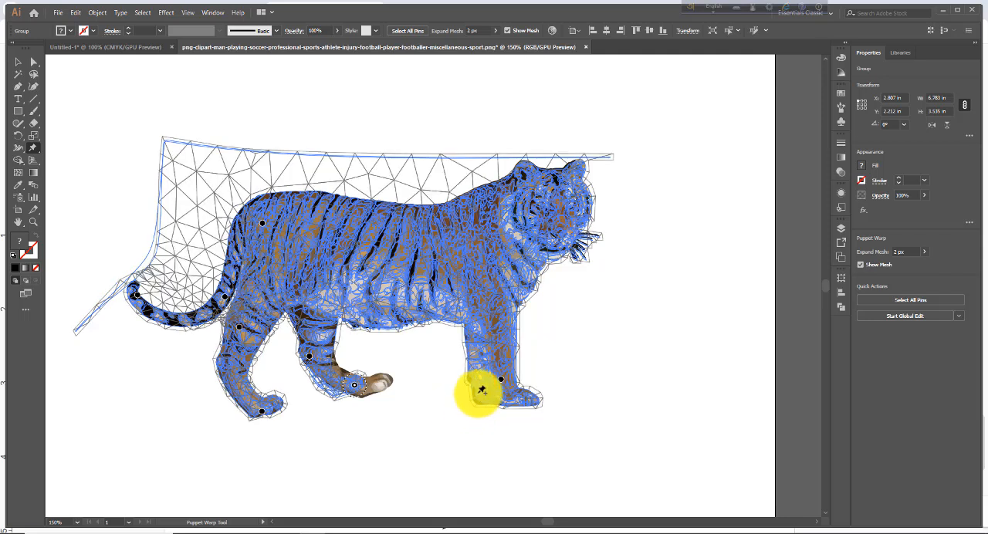
pyautogui.click(483, 326)
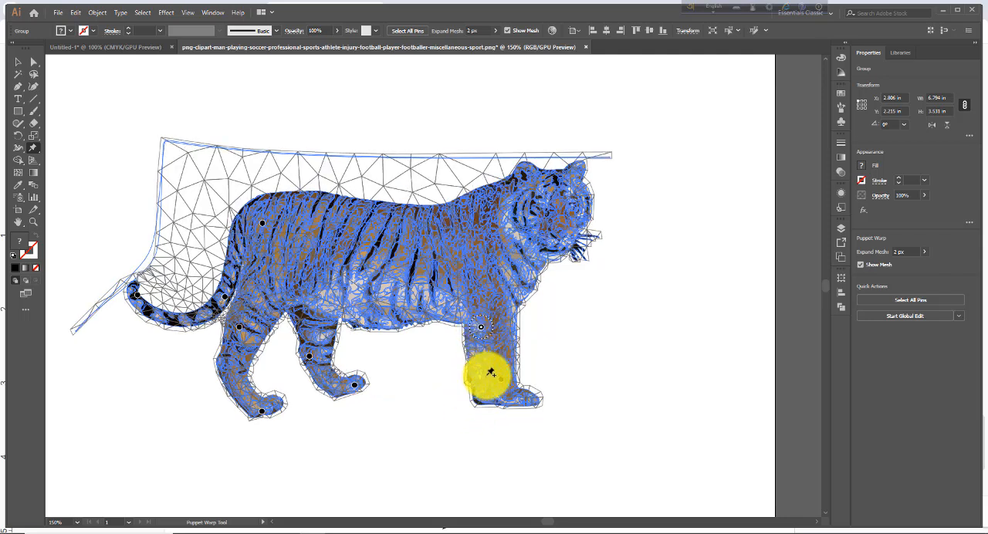
pyautogui.moveTo(502, 383); pyautogui.dragTo(556, 362)
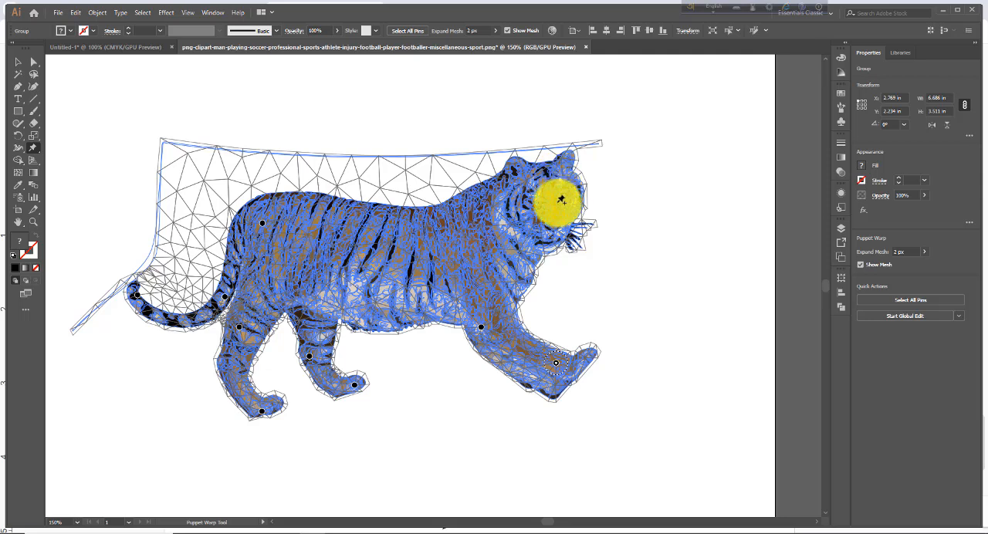
# Step: Pin the tiger's head near the ear and at the chin, and pull the chin downward
pyautogui.click(532, 168)
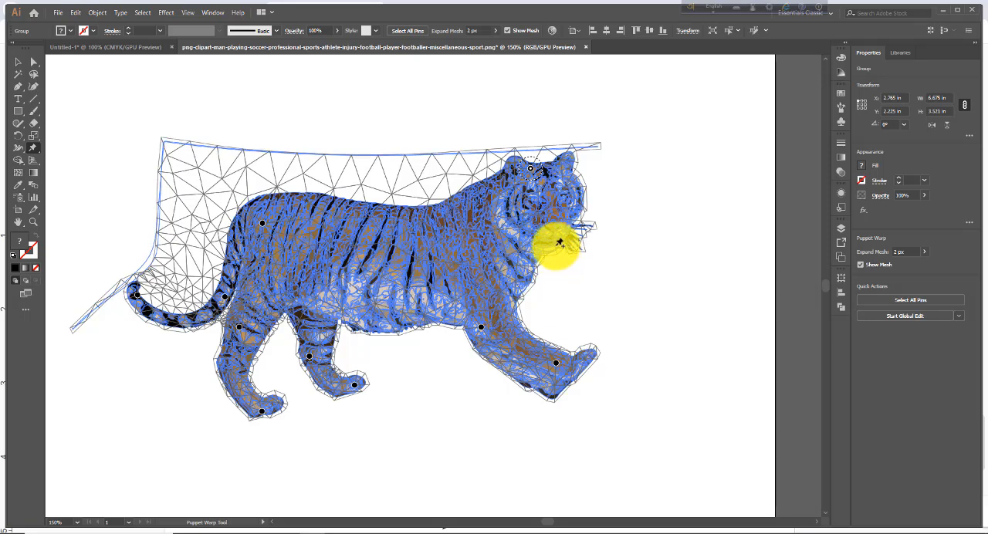
pyautogui.click(555, 245)
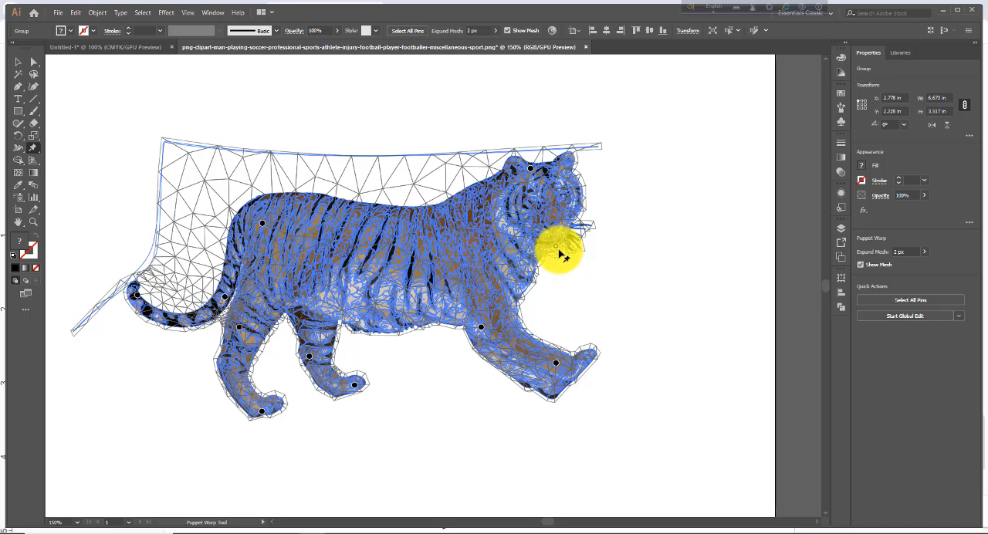
pyautogui.moveTo(559, 252); pyautogui.dragTo(550, 274)
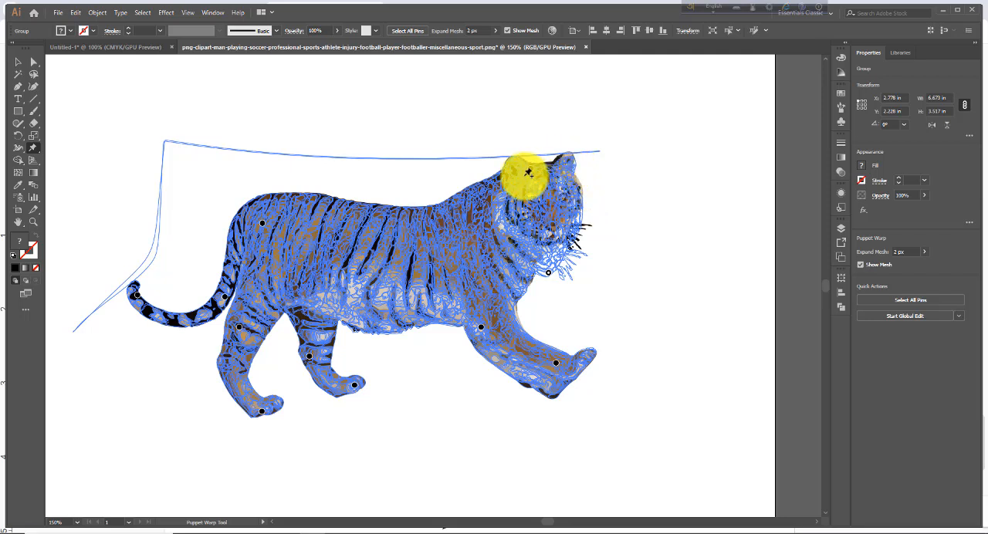
# Step: Tilt the head by lowering the far-ear side, pin the near ear in place, and deselect the warped tiger
pyautogui.moveTo(532, 168); pyautogui.dragTo(566, 187)
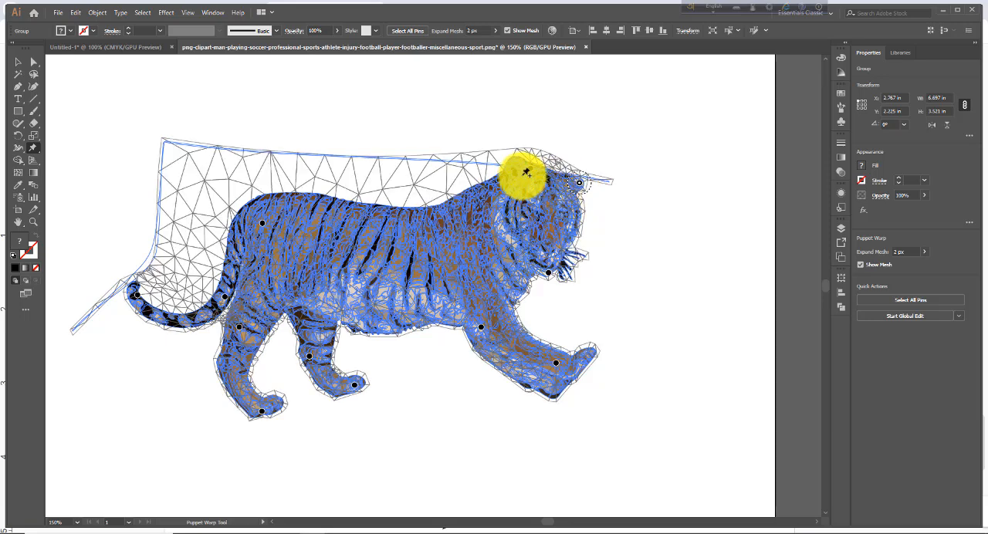
pyautogui.click(530, 167)
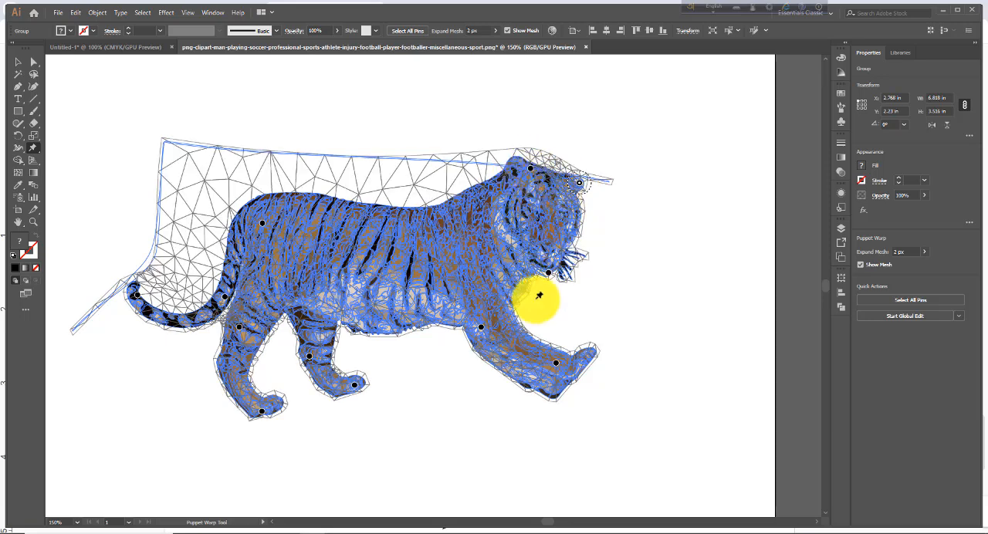
pyautogui.click(575, 204)
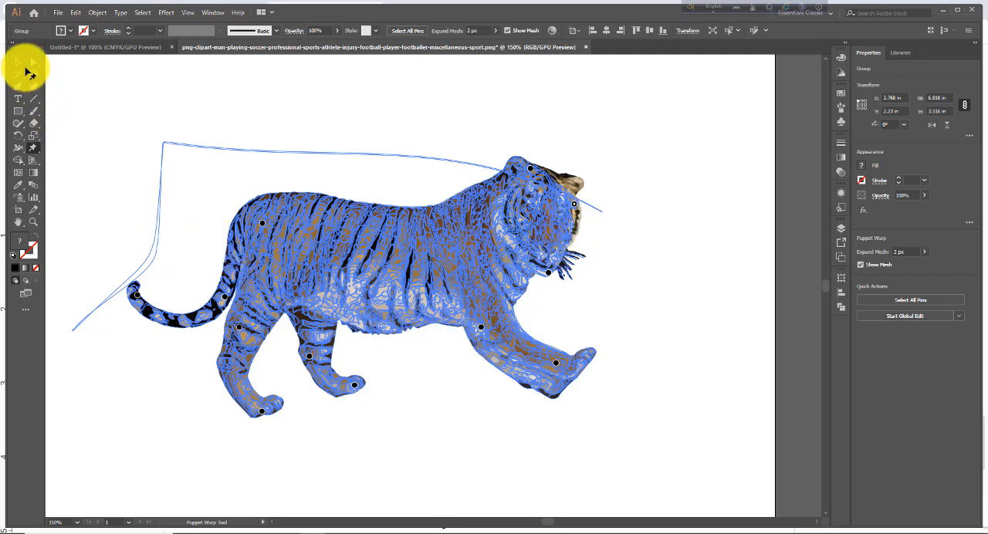
pyautogui.press('v')
pyautogui.click(142, 186)
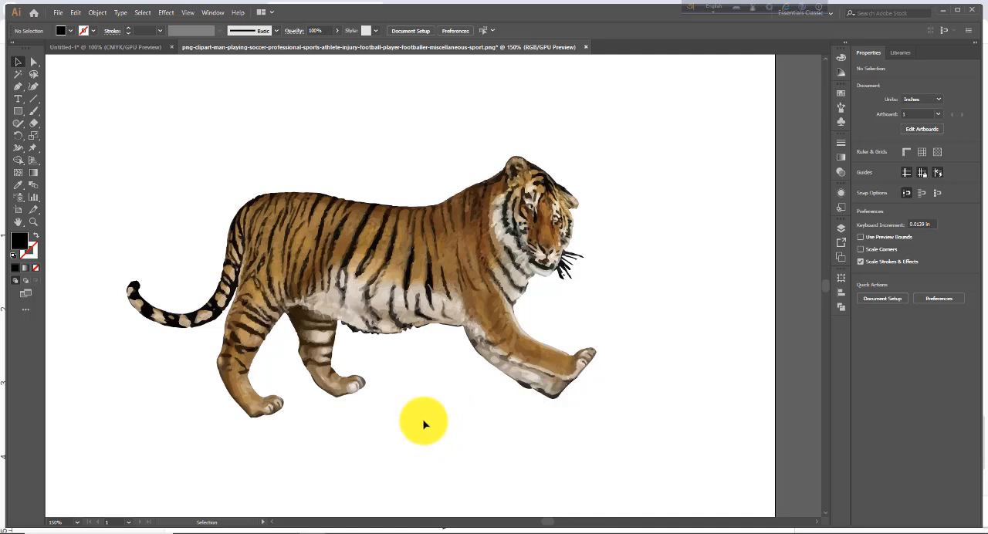
pyautogui.click(34, 149)
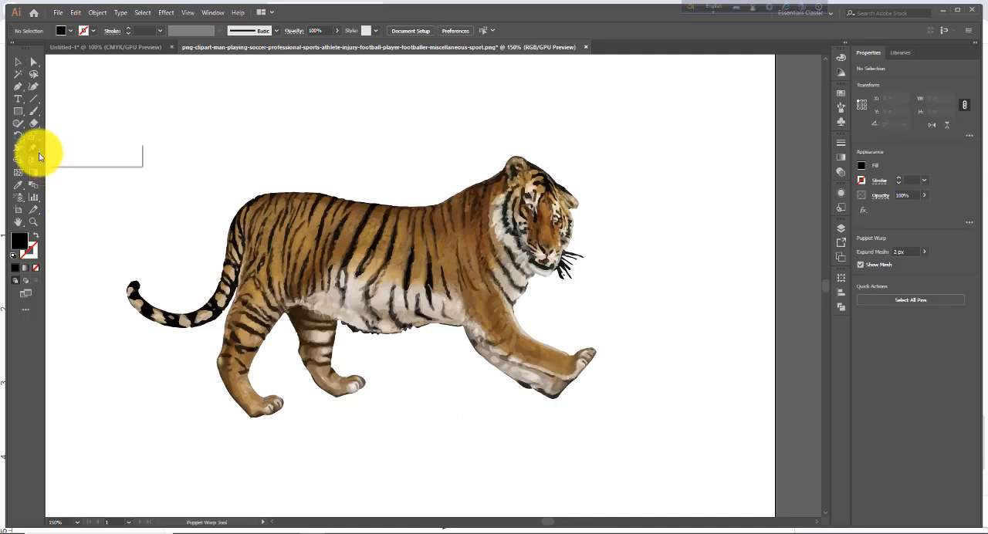
pyautogui.click(24, 170)
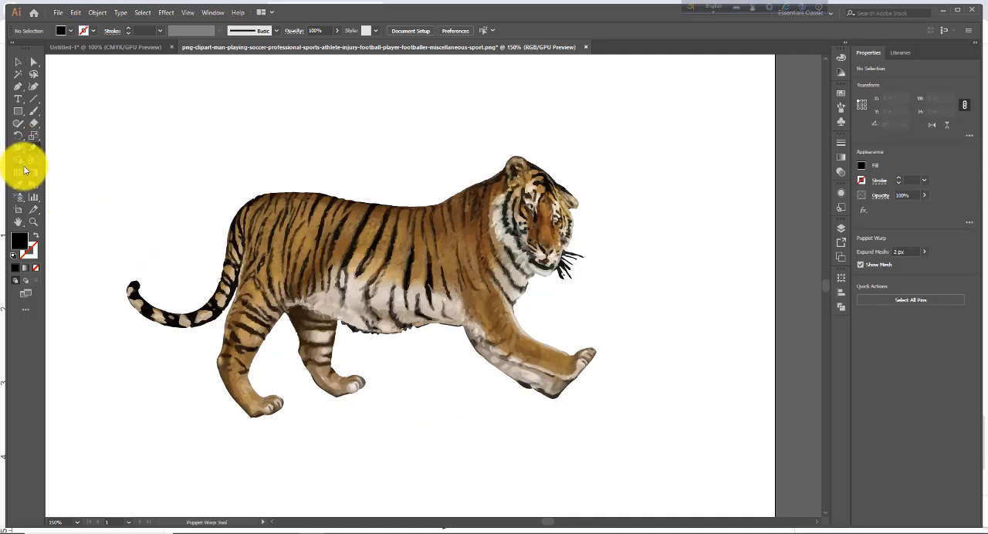